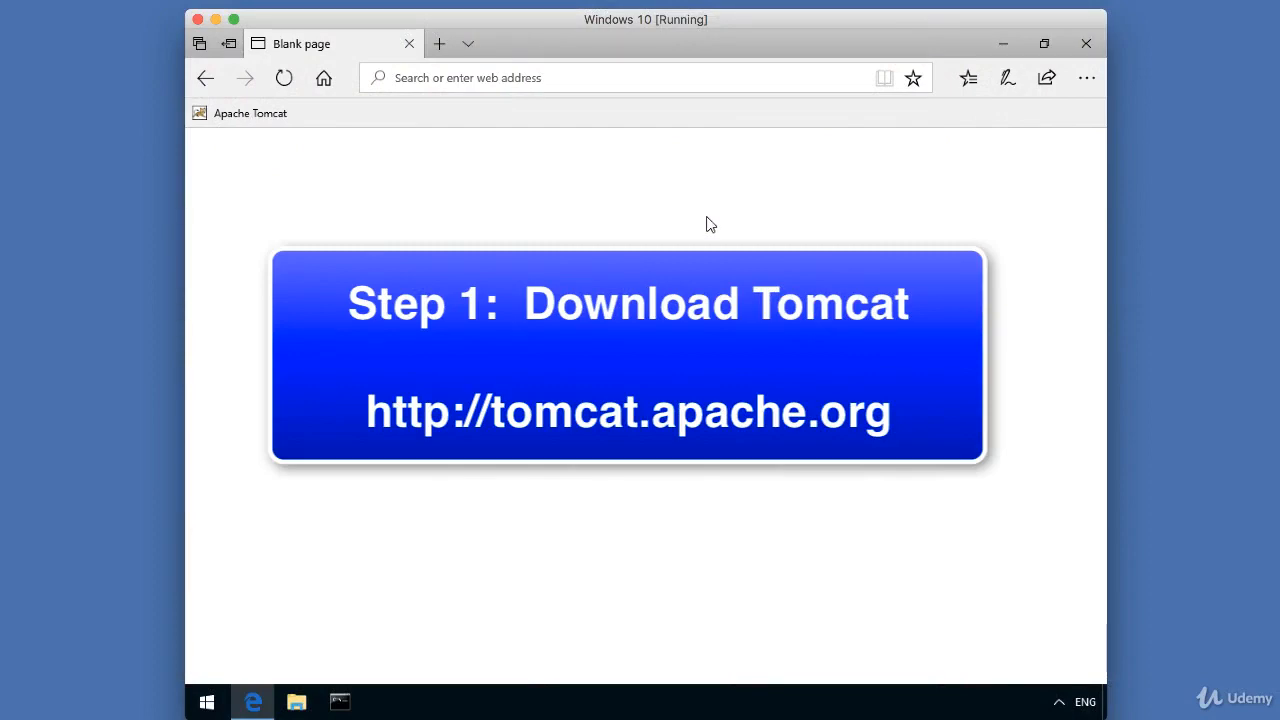
- Go from the Apache Tomcat favorite to the Tomcat 9 download page (download-90.cgi)
left_click(262, 116)
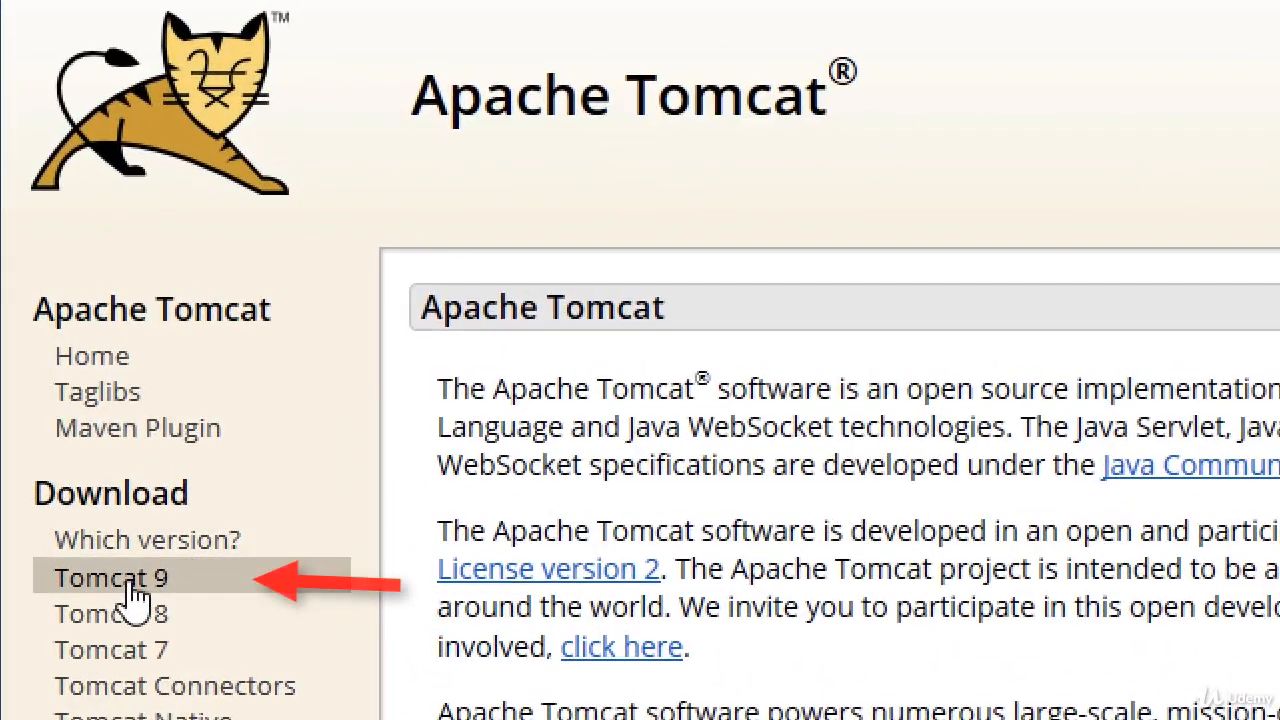
left_click(212, 580)
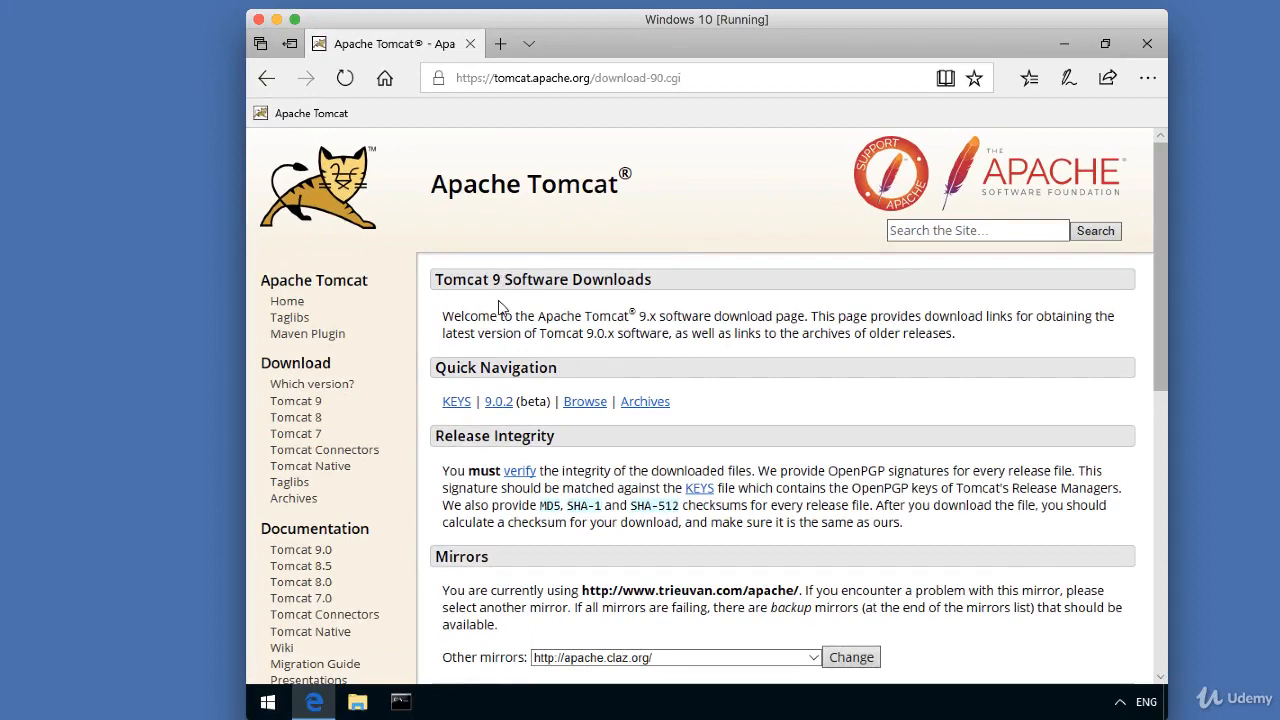
- Download and save apache-tomcat-9.0.2.exe, the 32-bit/64-bit Windows Service Installer, from Binary Distributions
scroll(500, 307, "down", 5)
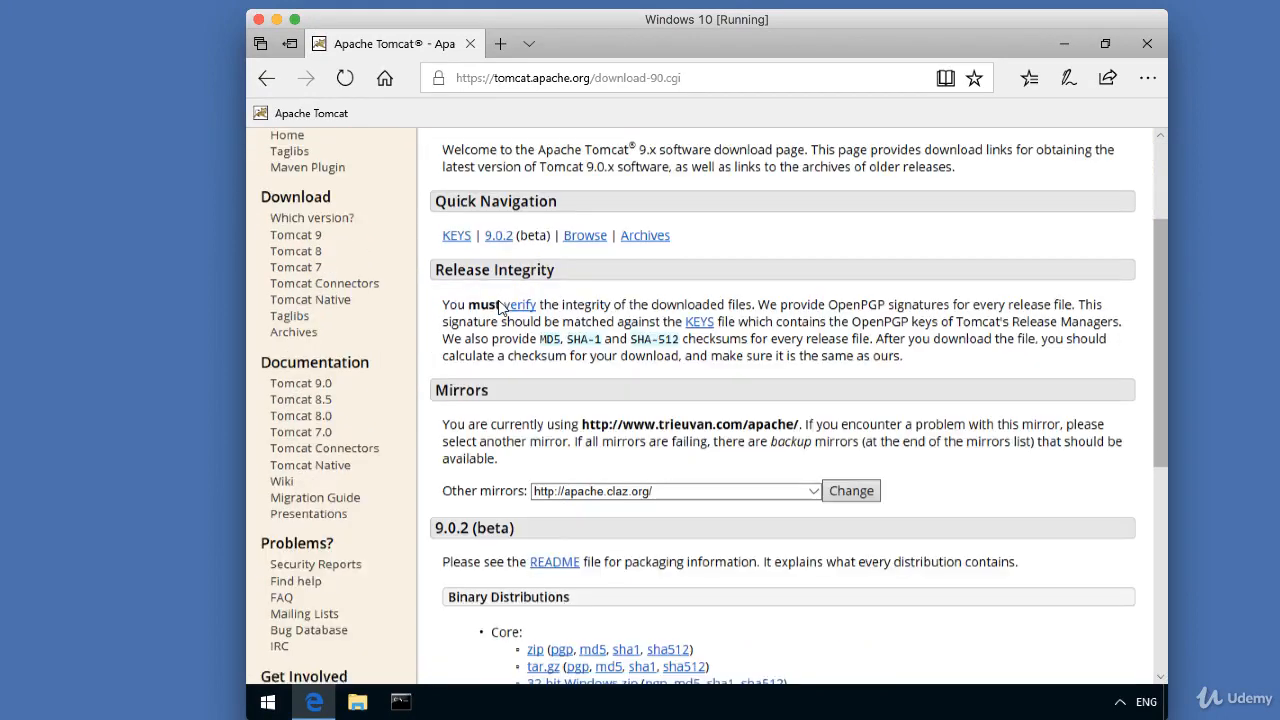
scroll(500, 307, "down", 3)
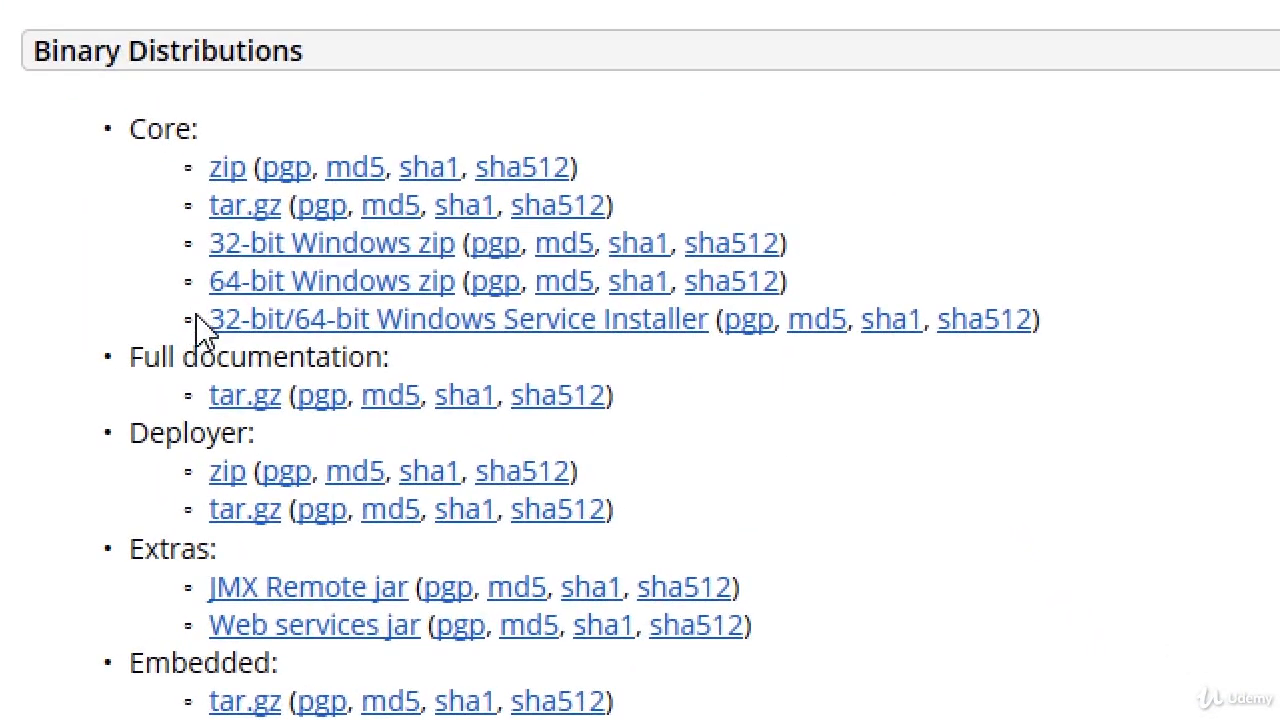
left_click_drag(198, 320, 709, 331)
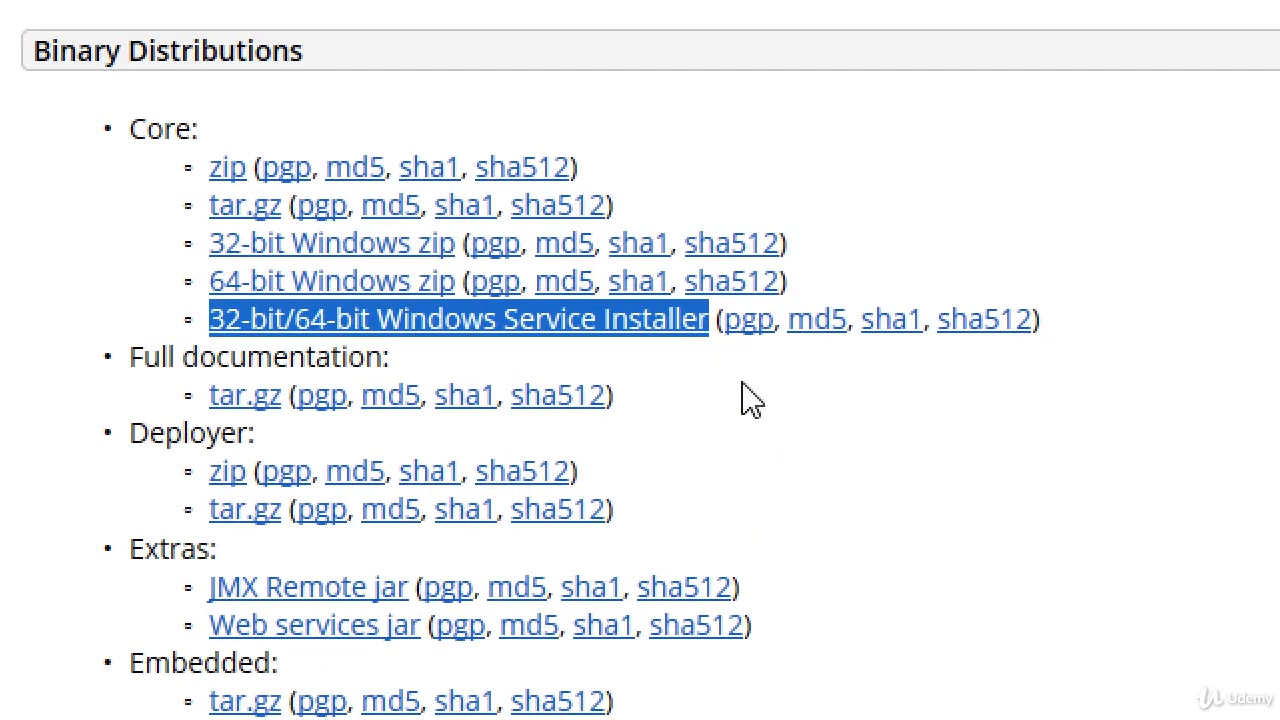
left_click(755, 415)
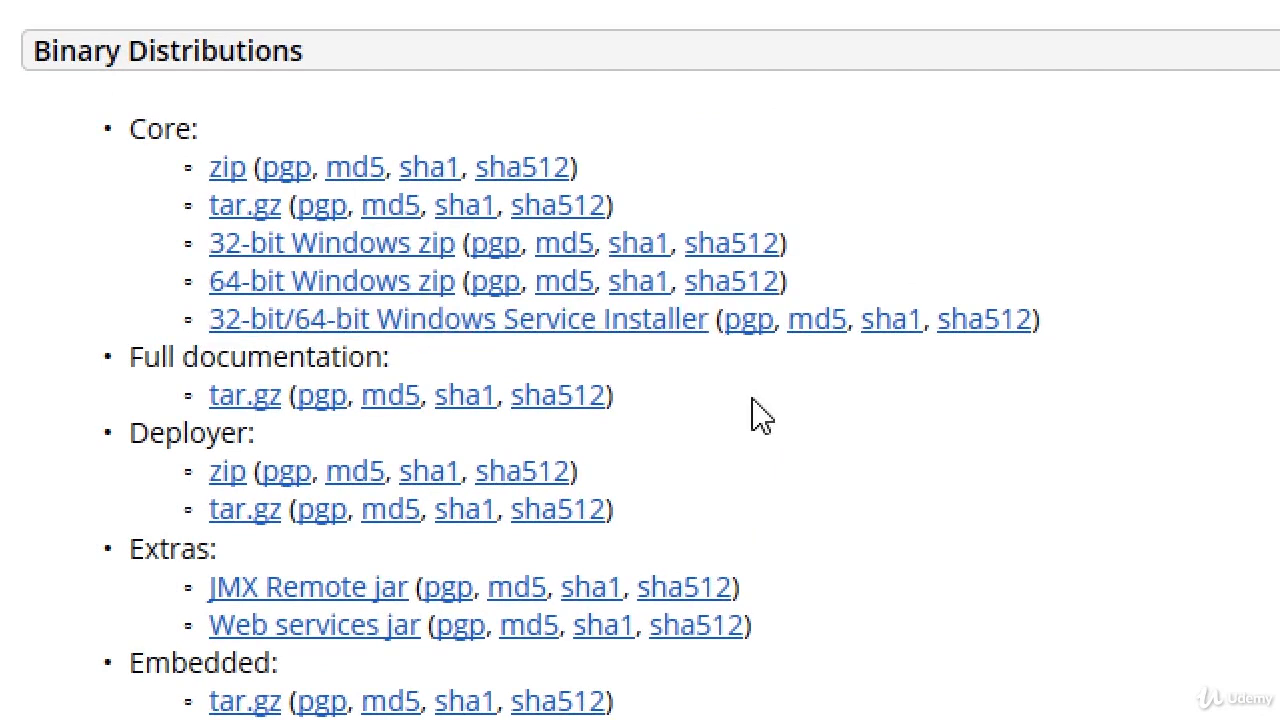
left_click(652, 330)
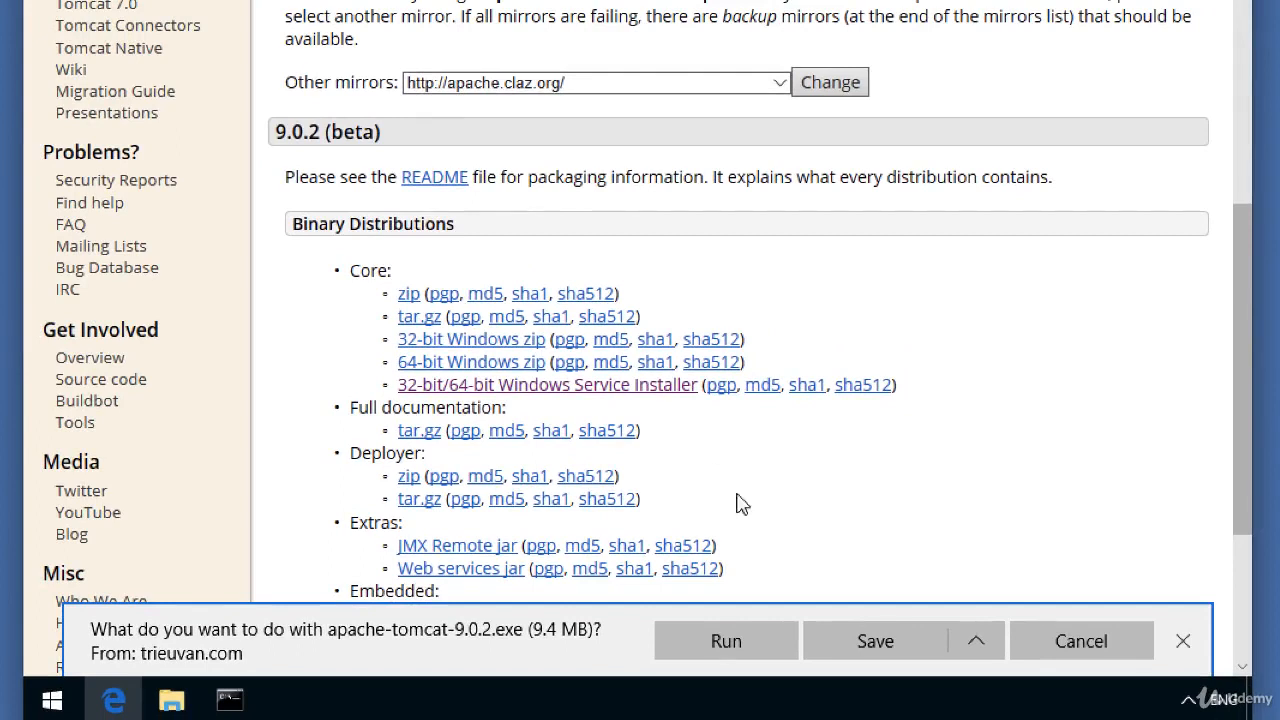
left_click(855, 640)
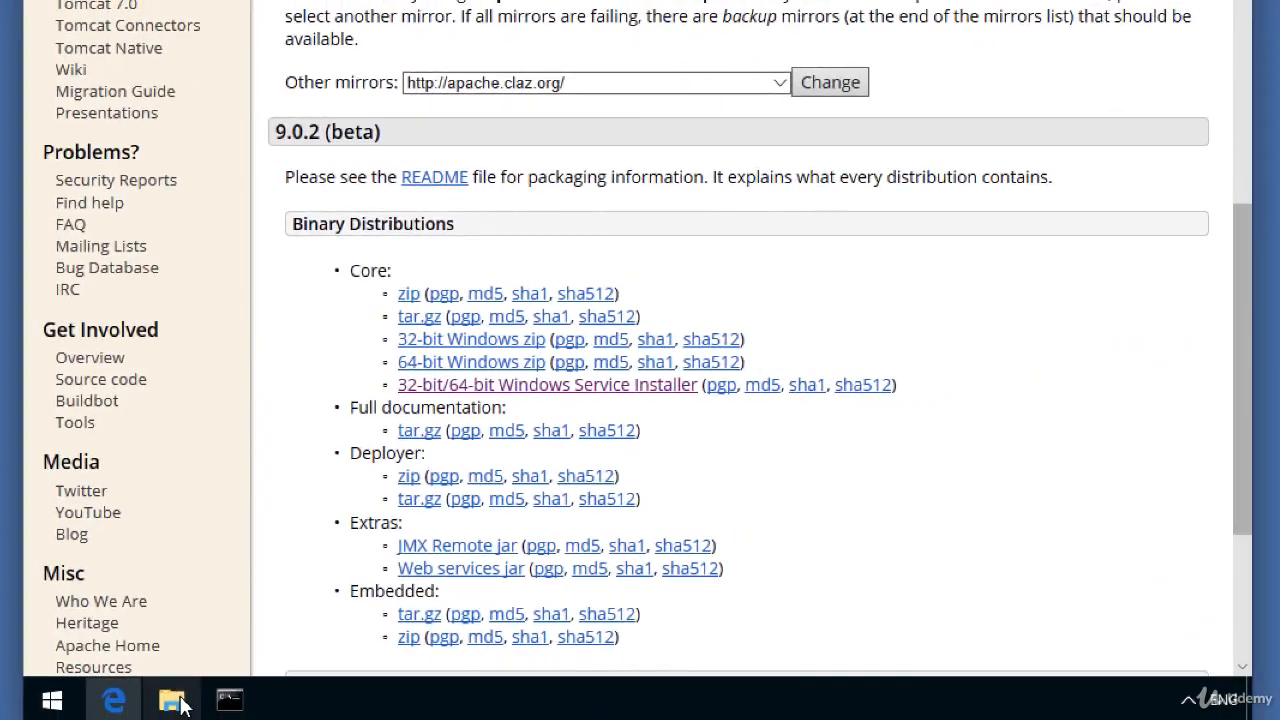
- Run apache-tomcat-9.0.2 from the Downloads folder in File Explorer
left_click(172, 697)
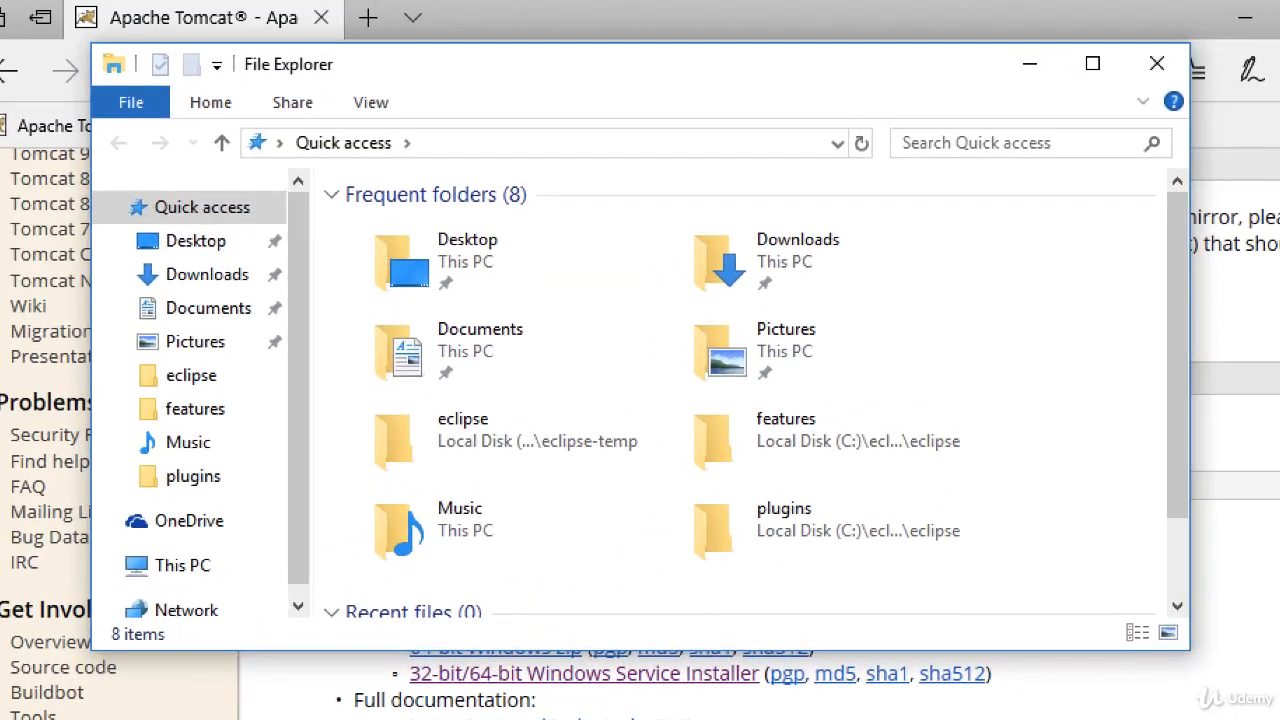
left_click(197, 285)
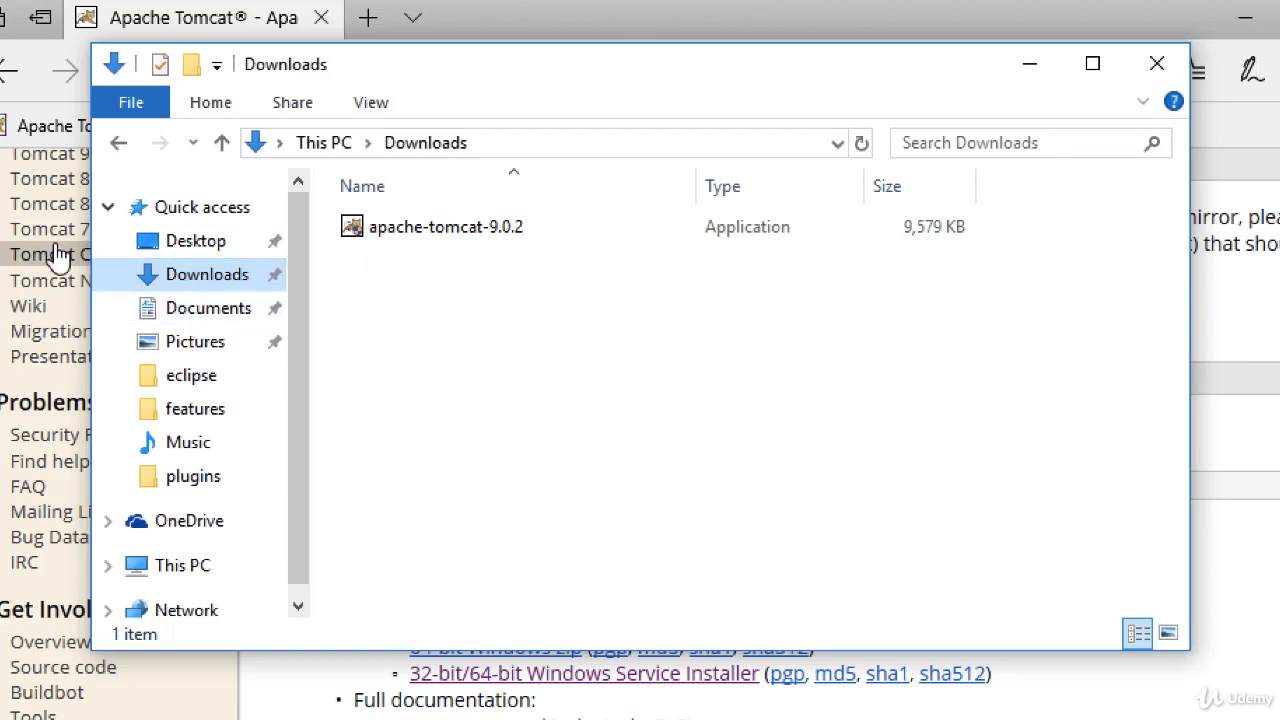
double_click(407, 229)
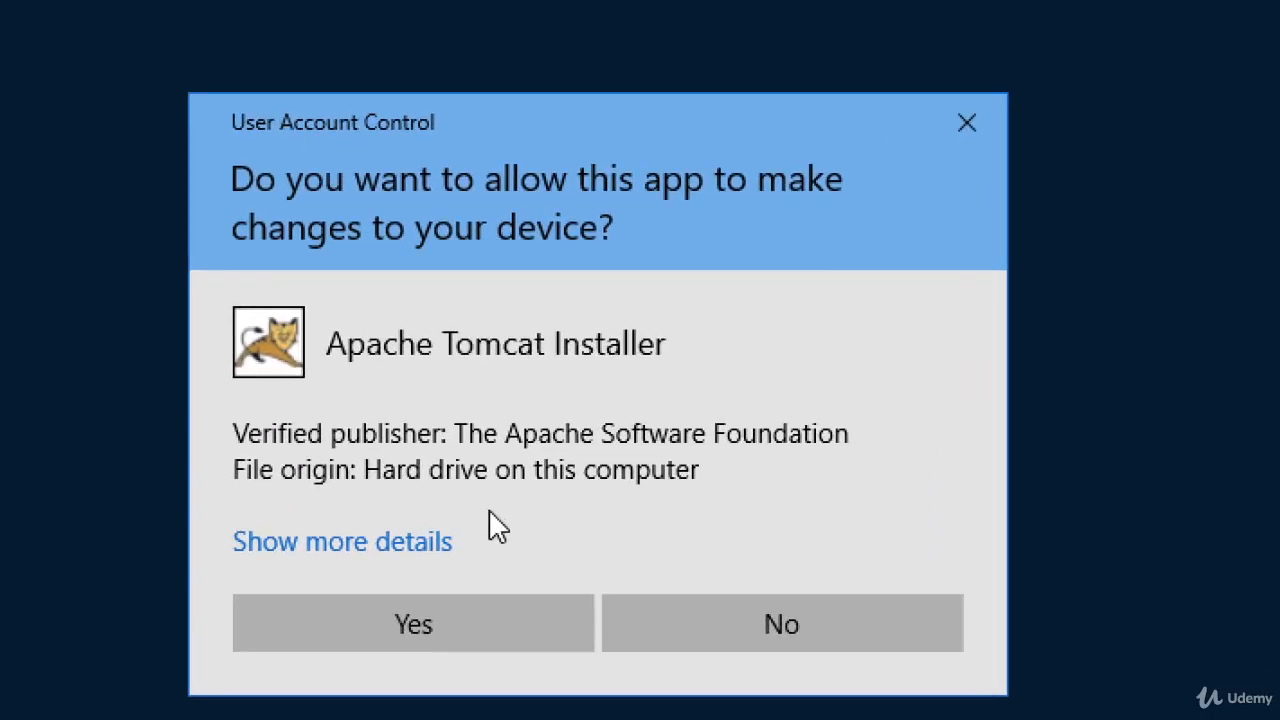
- Allow the installer through User Account Control and accept the Tomcat licence agreement
left_click(419, 626)
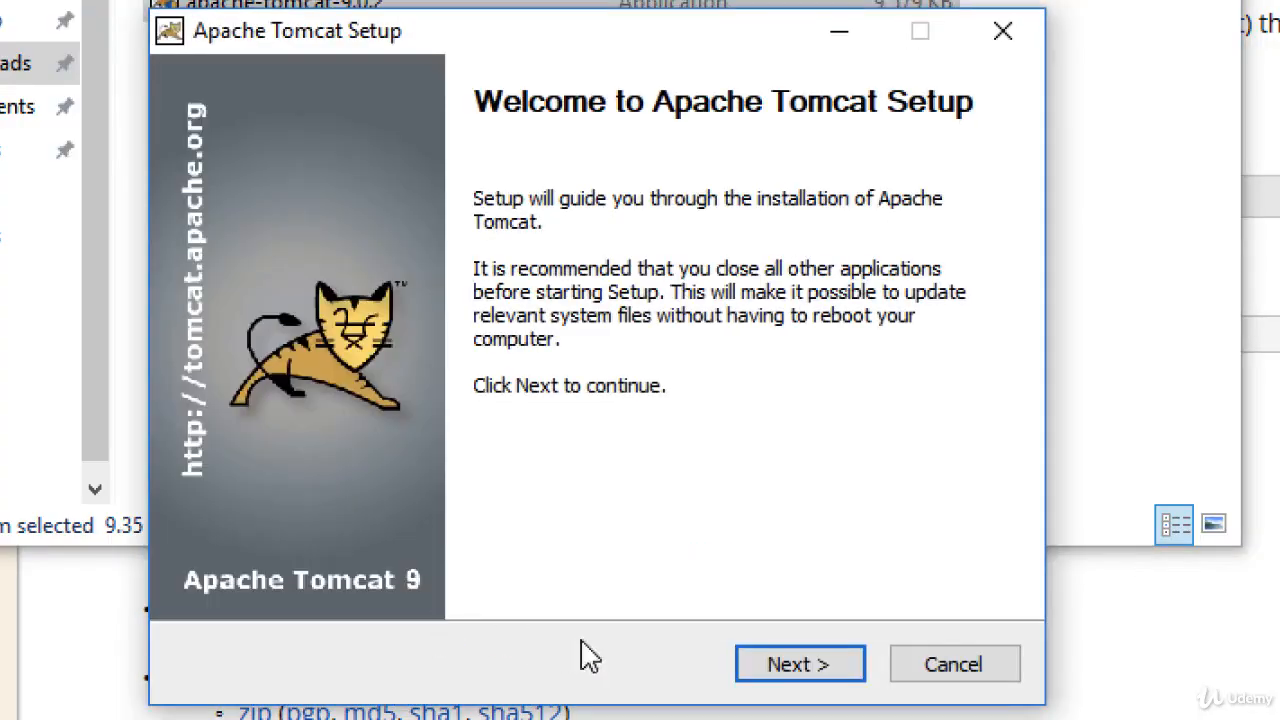
left_click(758, 672)
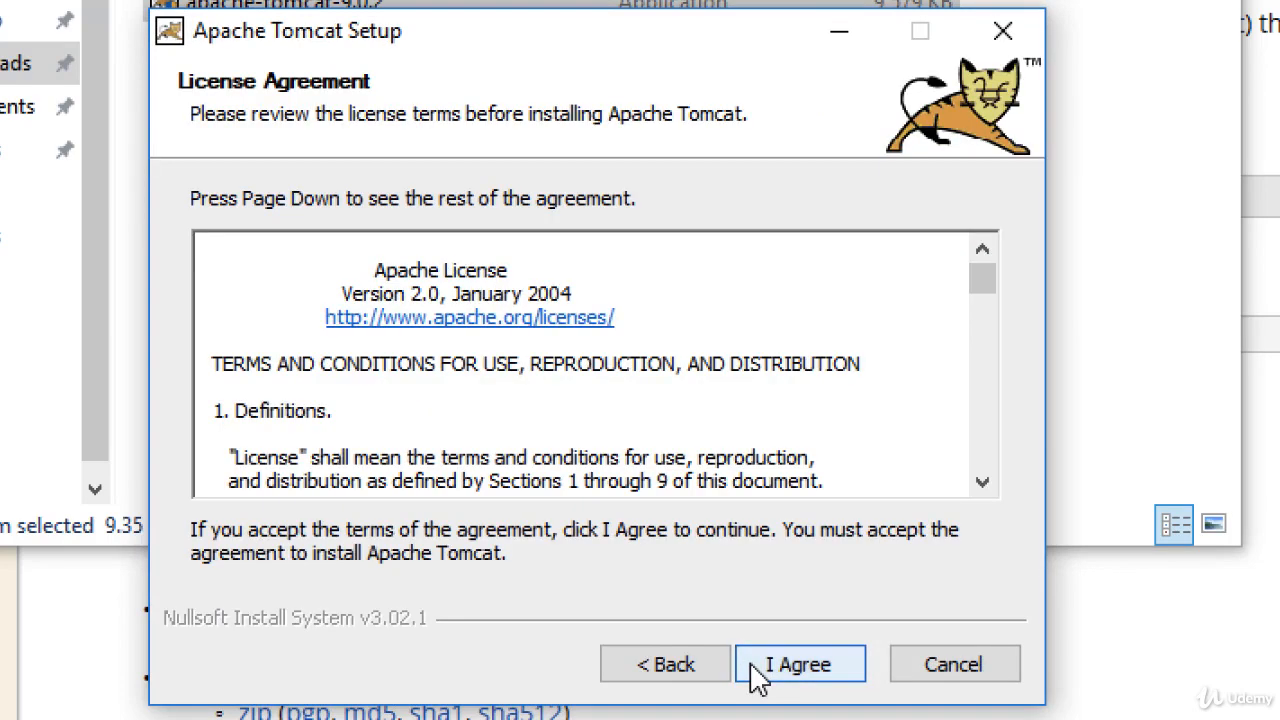
left_click(763, 674)
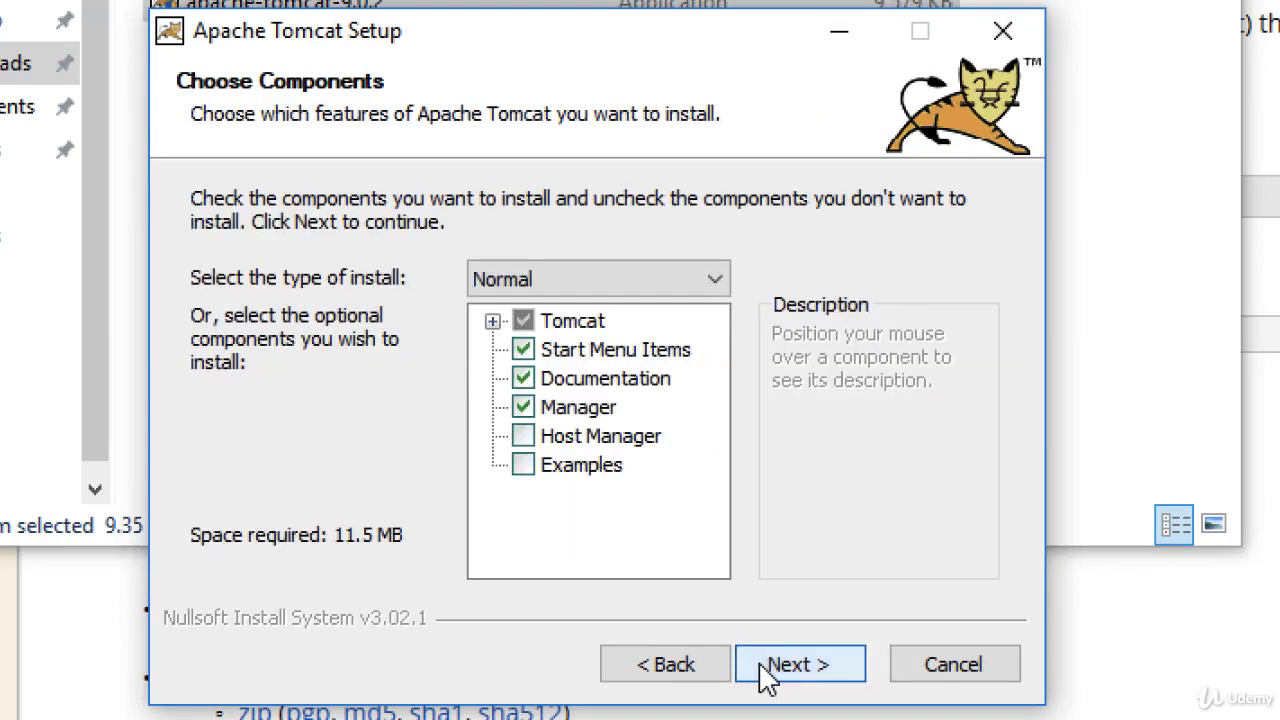
- Choose the Full install type with all Tomcat components and proceed to Configuration Options
left_click(577, 287)
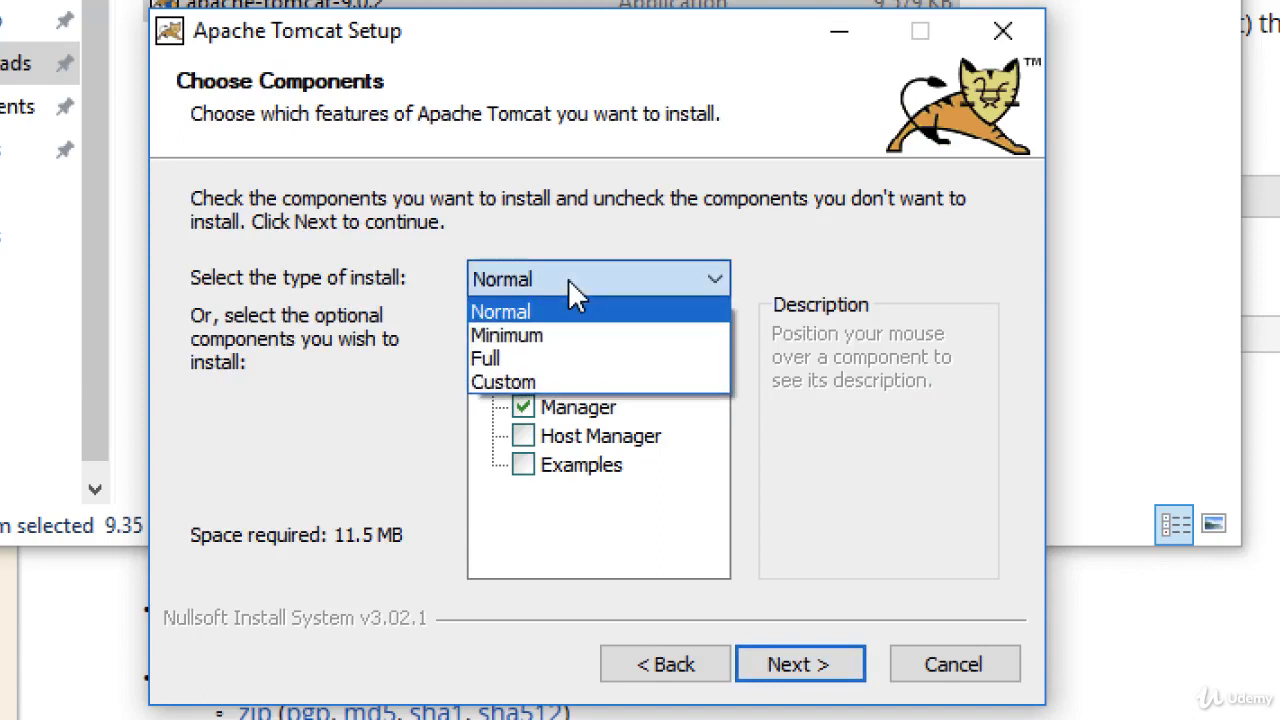
left_click(603, 360)
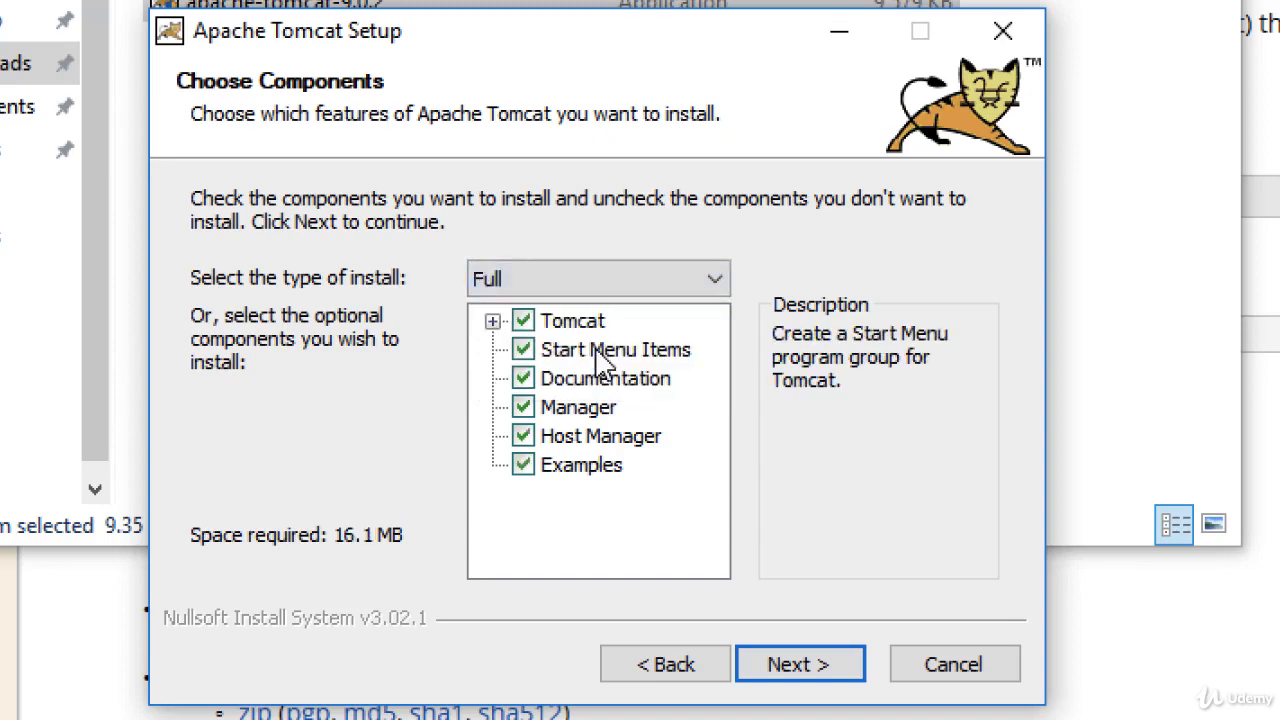
left_click(492, 322)
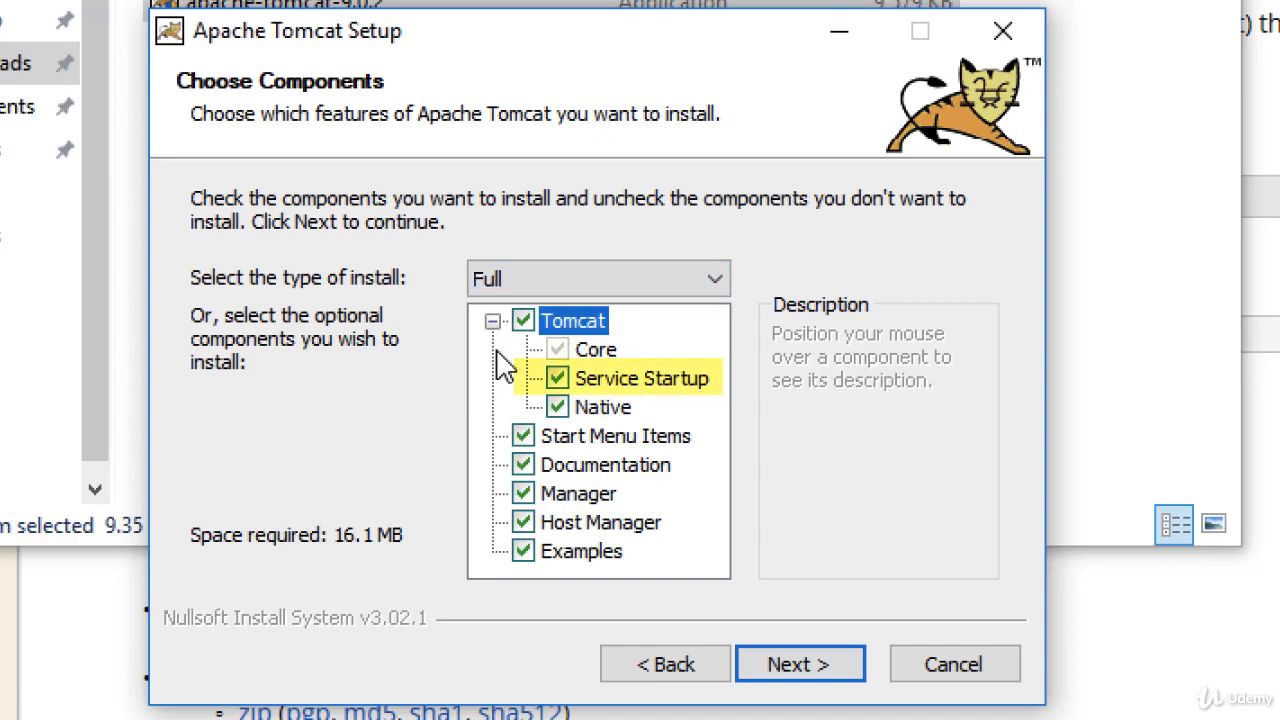
left_click(783, 662)
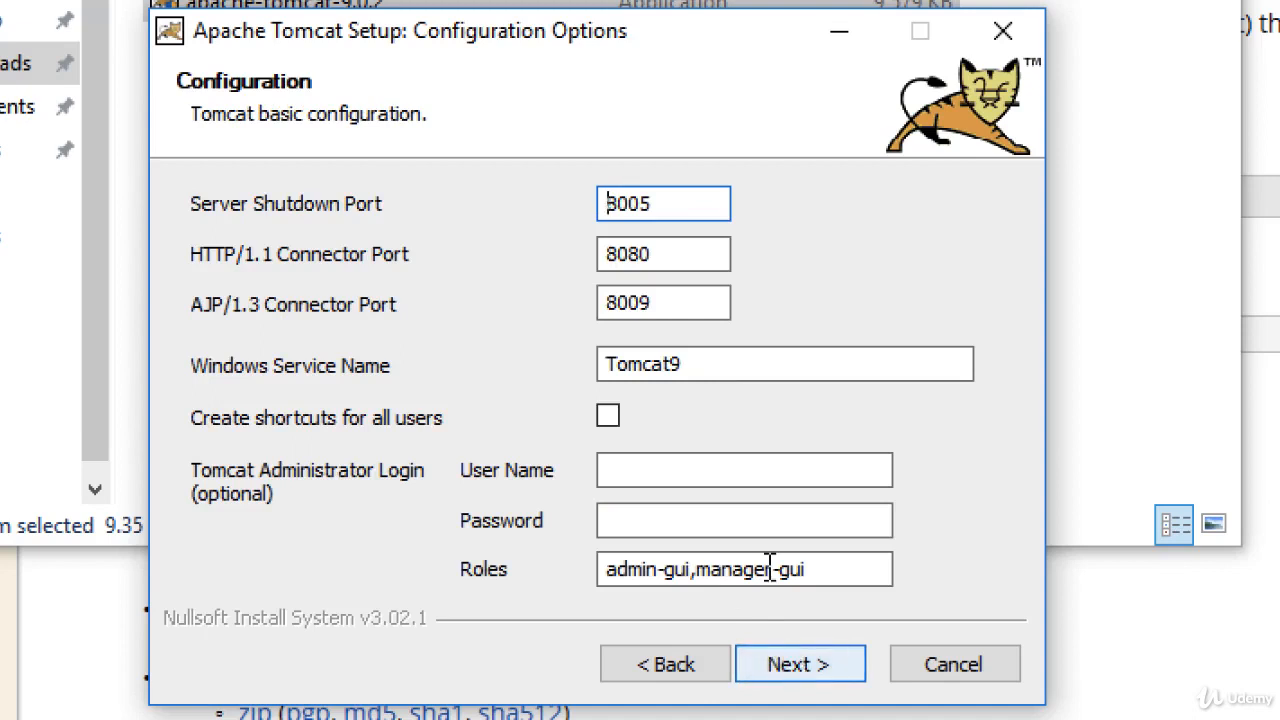
- Enter an administrator user name and password, keeping HTTP port 8080, and continue to the JVM page
left_click_drag(690, 254, 585, 268)
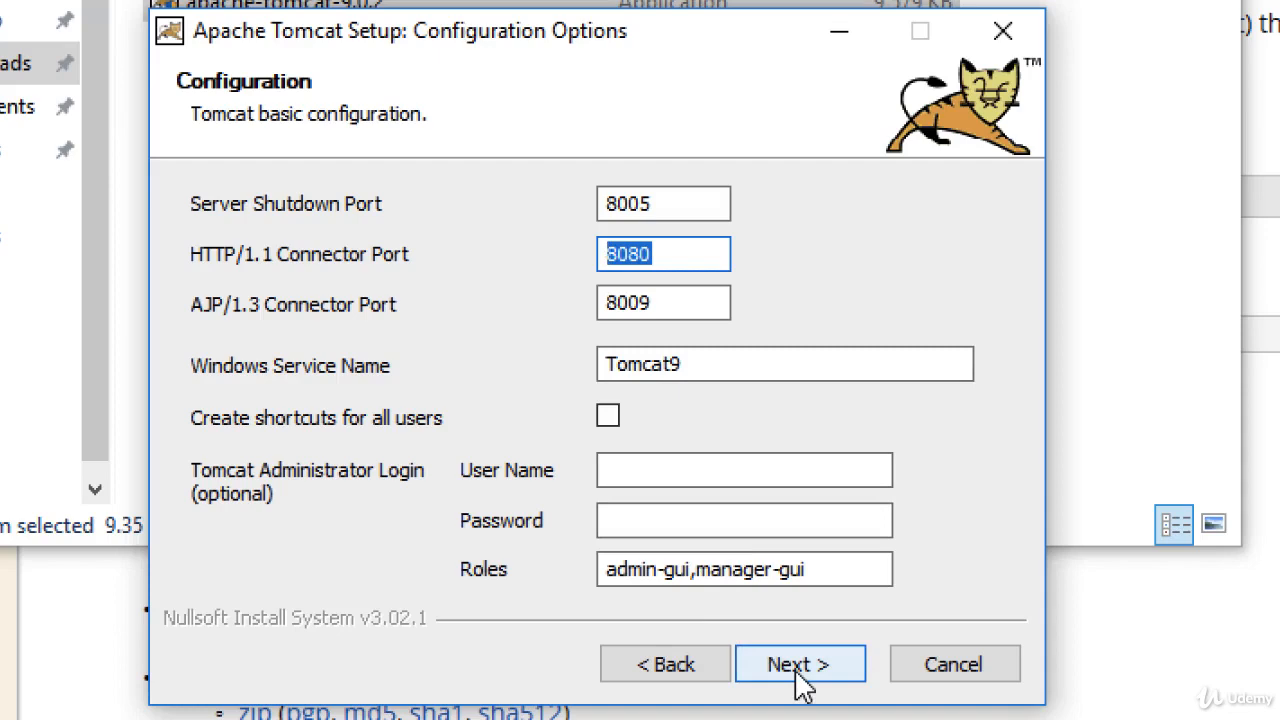
left_click(731, 470)
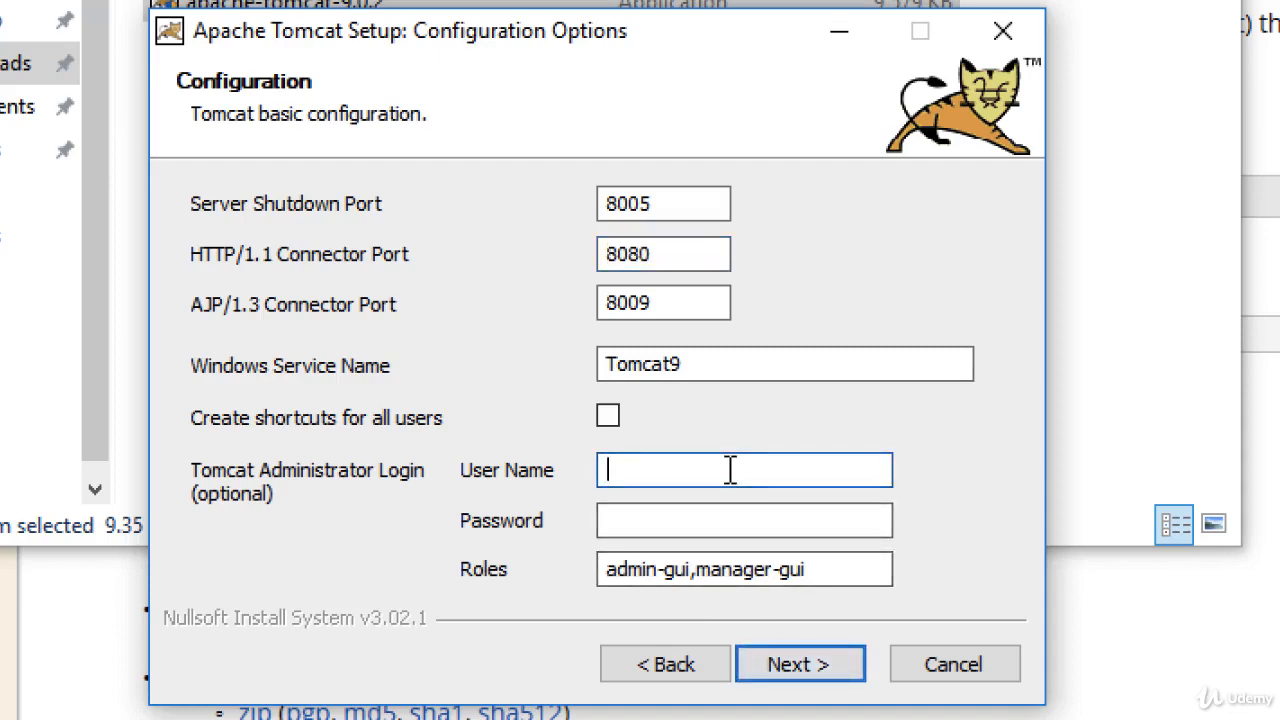
type("admin")
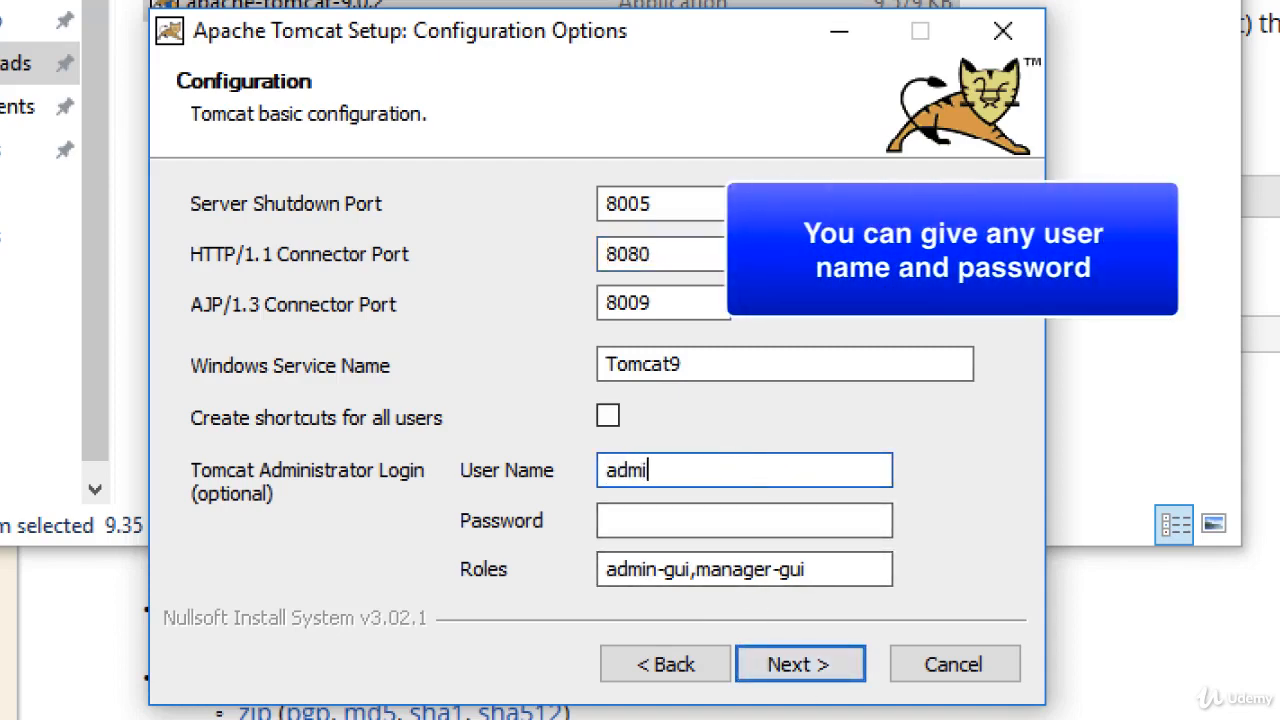
key("Tab")
type("admin")
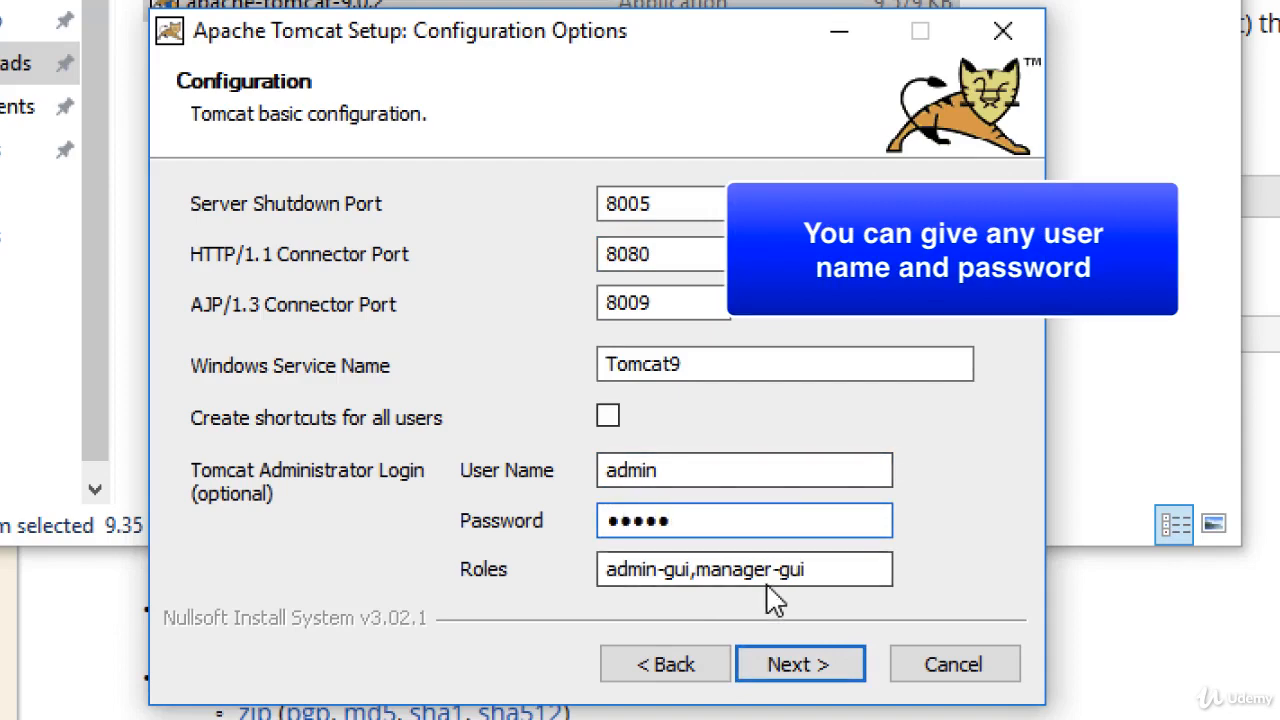
left_click(780, 666)
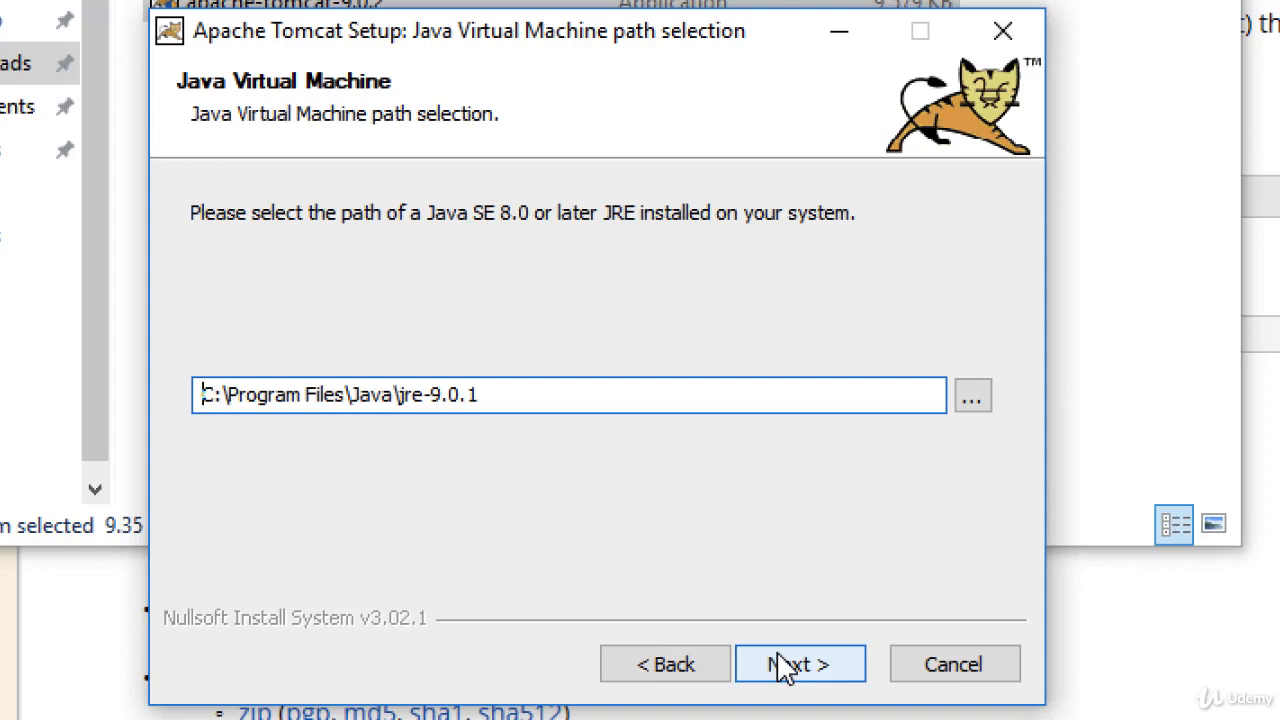
- Install to the default Tomcat 9.0 folder with jre-9.0.1, finishing with Show Readme unchecked
left_click(785, 666)
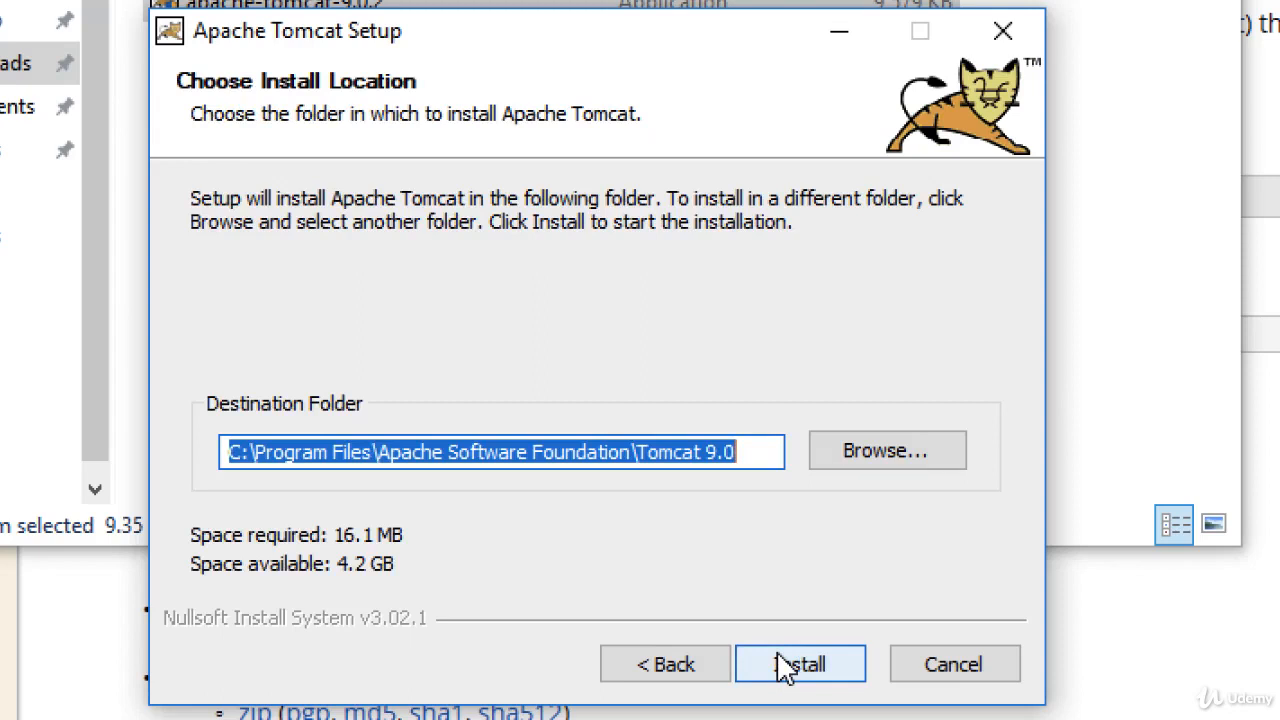
left_click(785, 665)
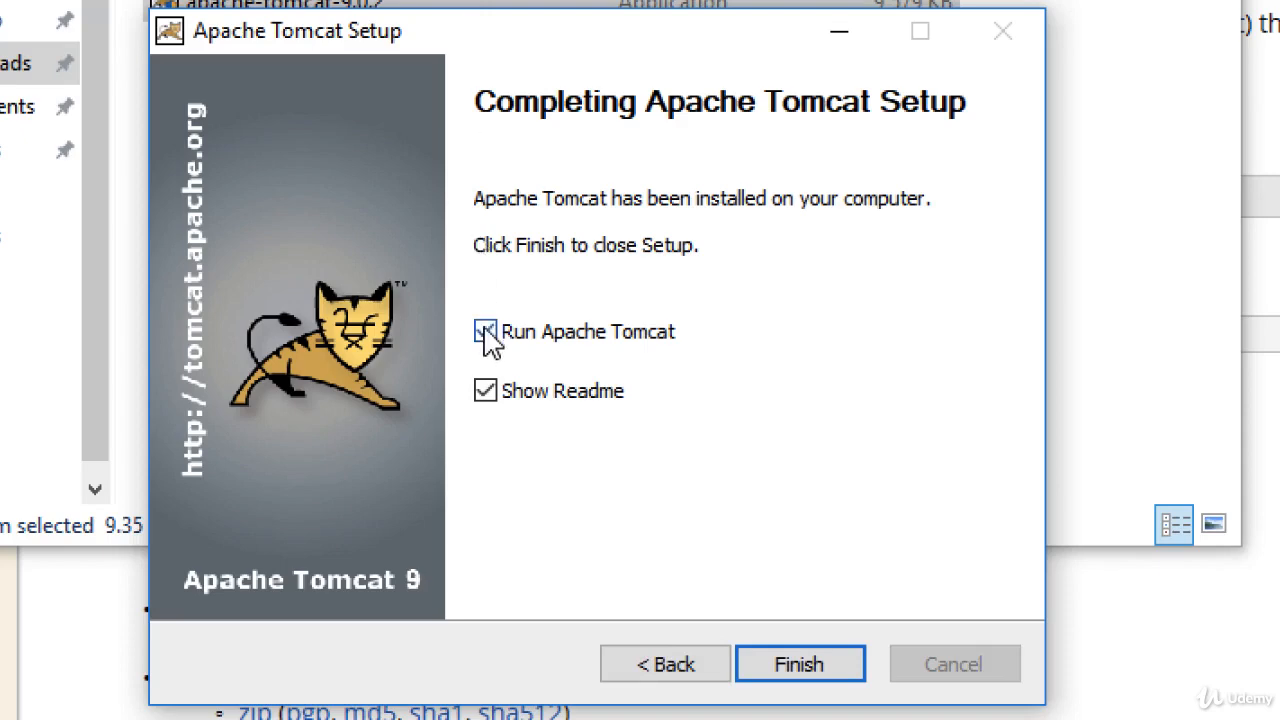
left_click(486, 391)
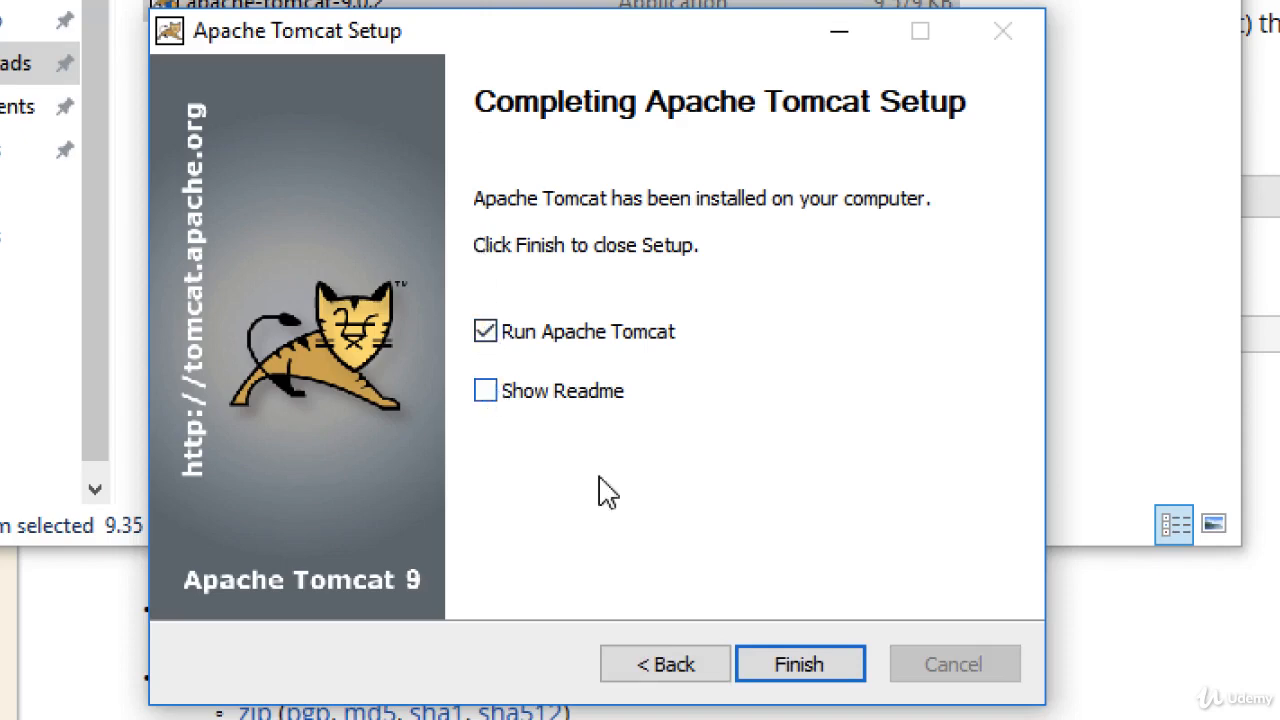
left_click(785, 665)
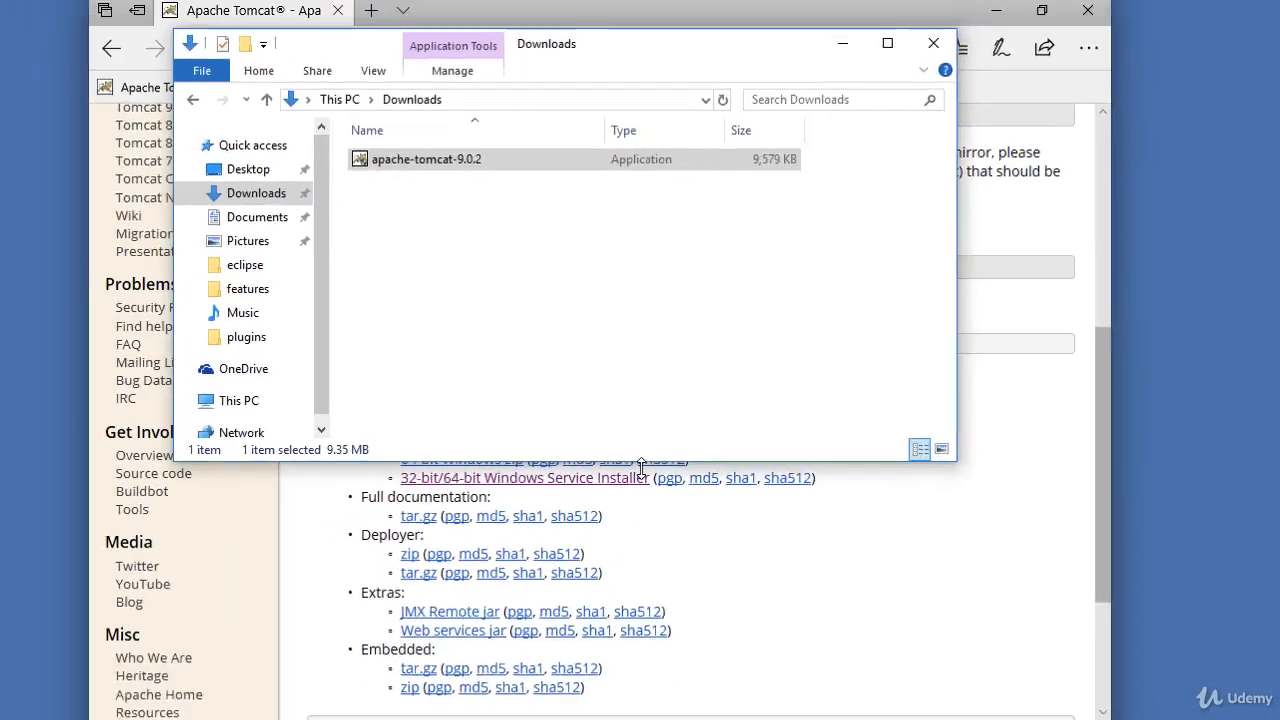
left_click(492, 282)
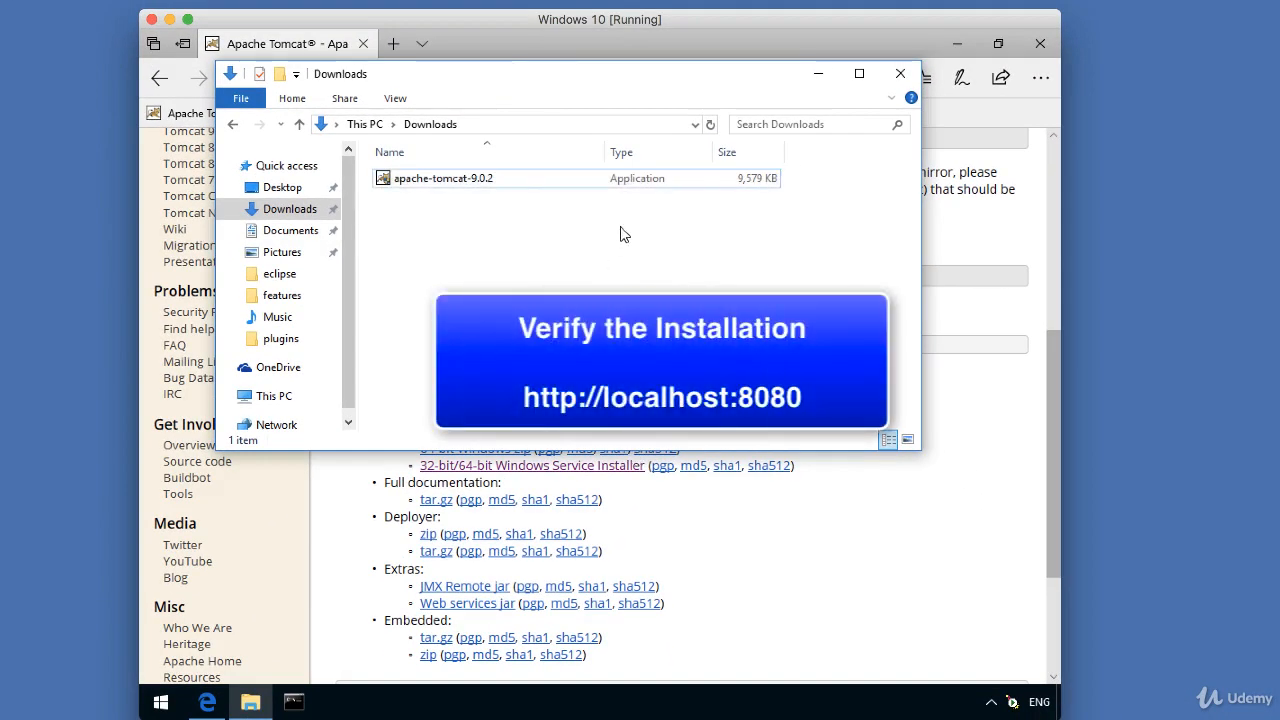
left_click(897, 78)
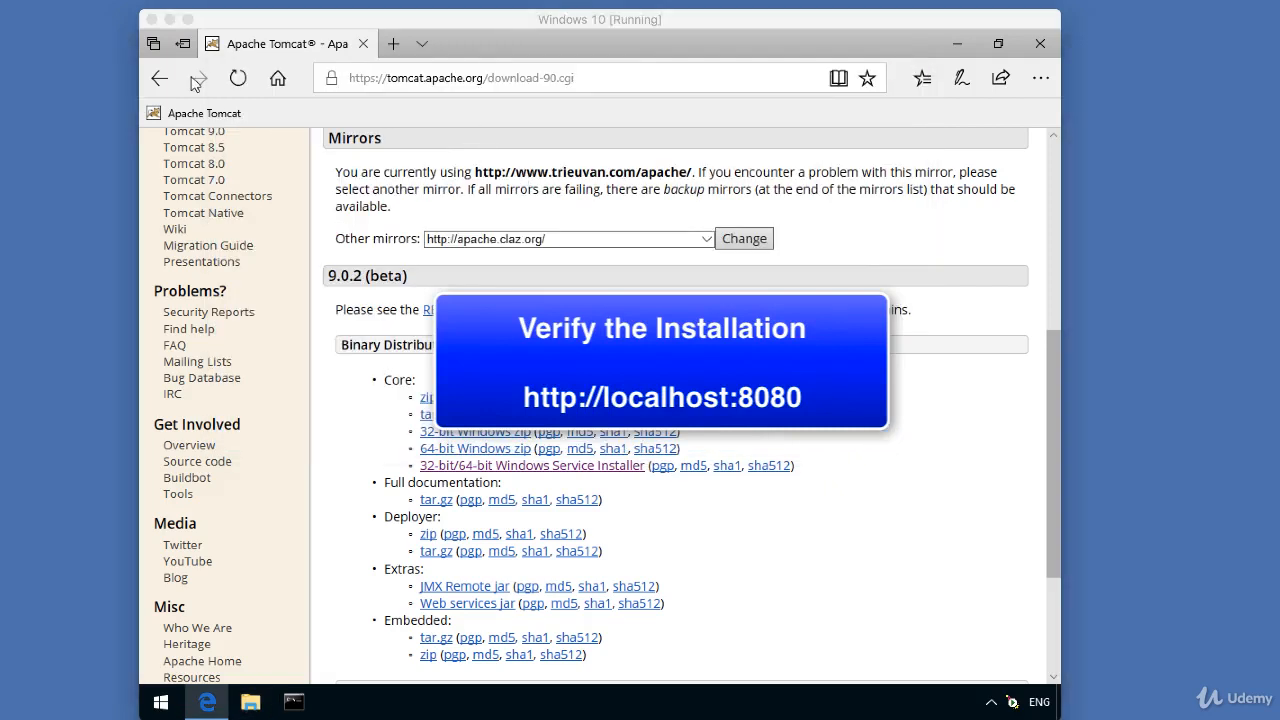
left_click(588, 84)
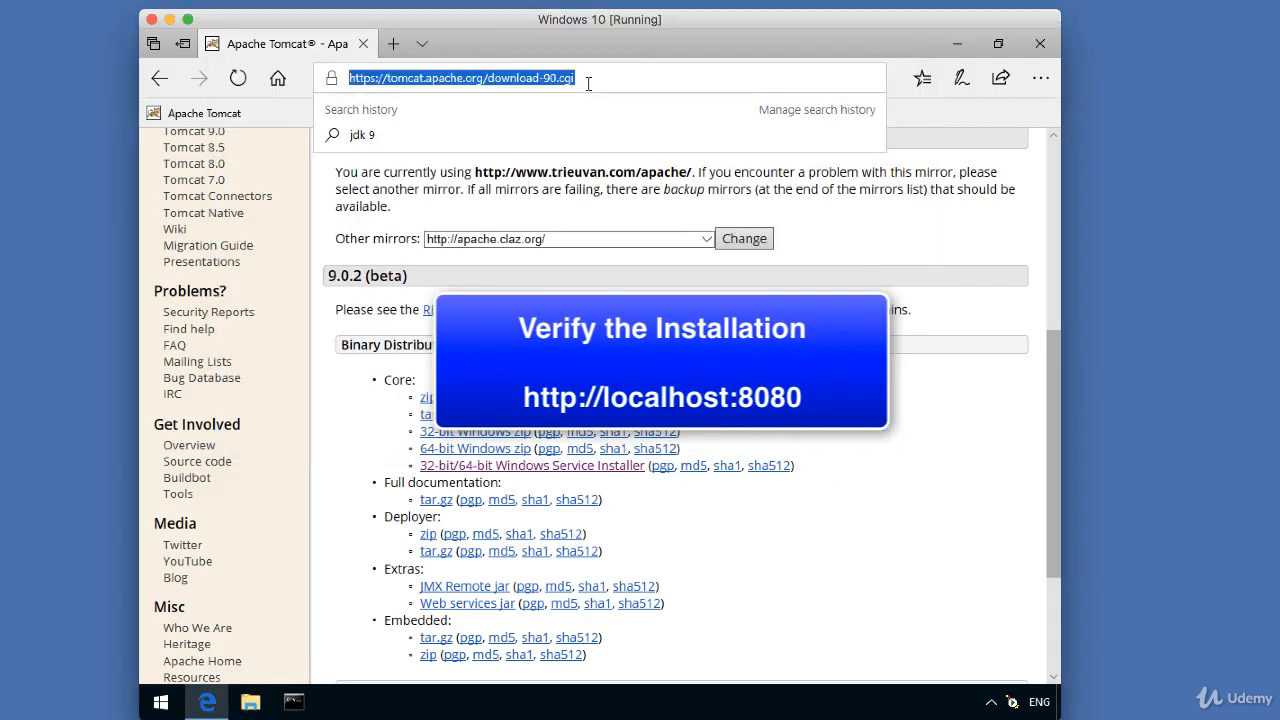
type("http://localhos")
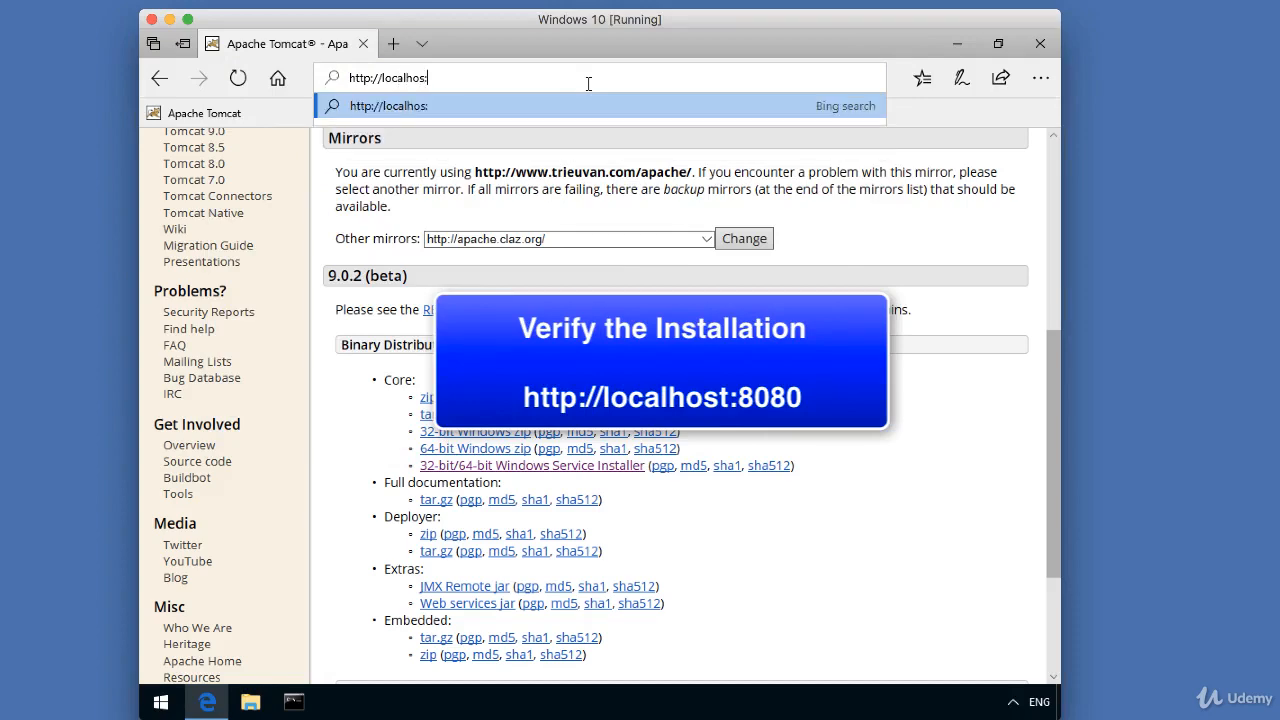
type("t:8080")
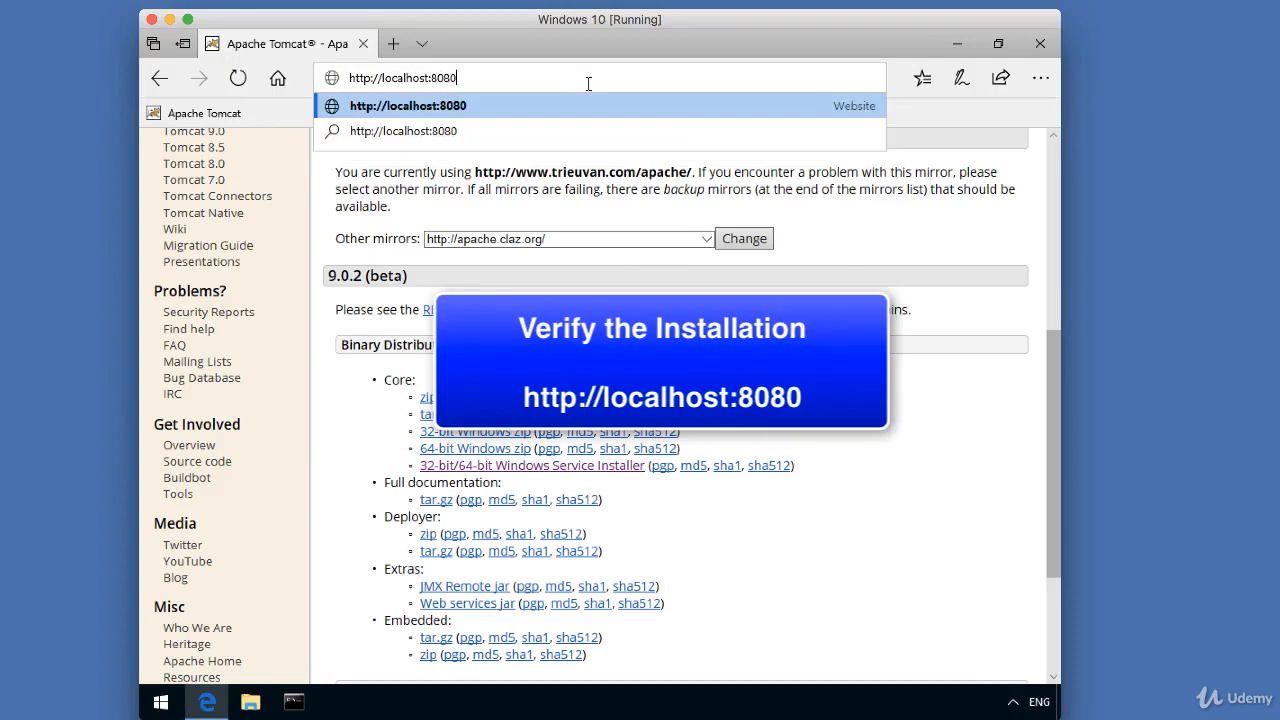
key("Return")
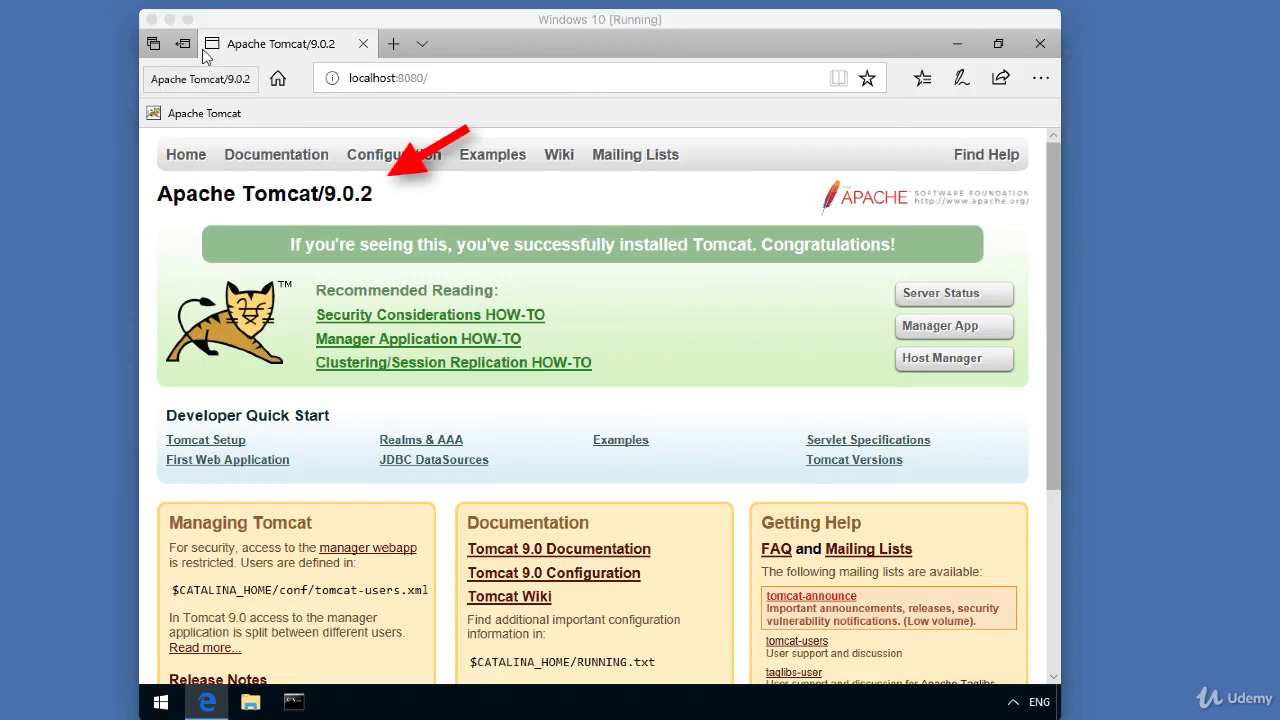
left_click_drag(289, 244, 905, 241)
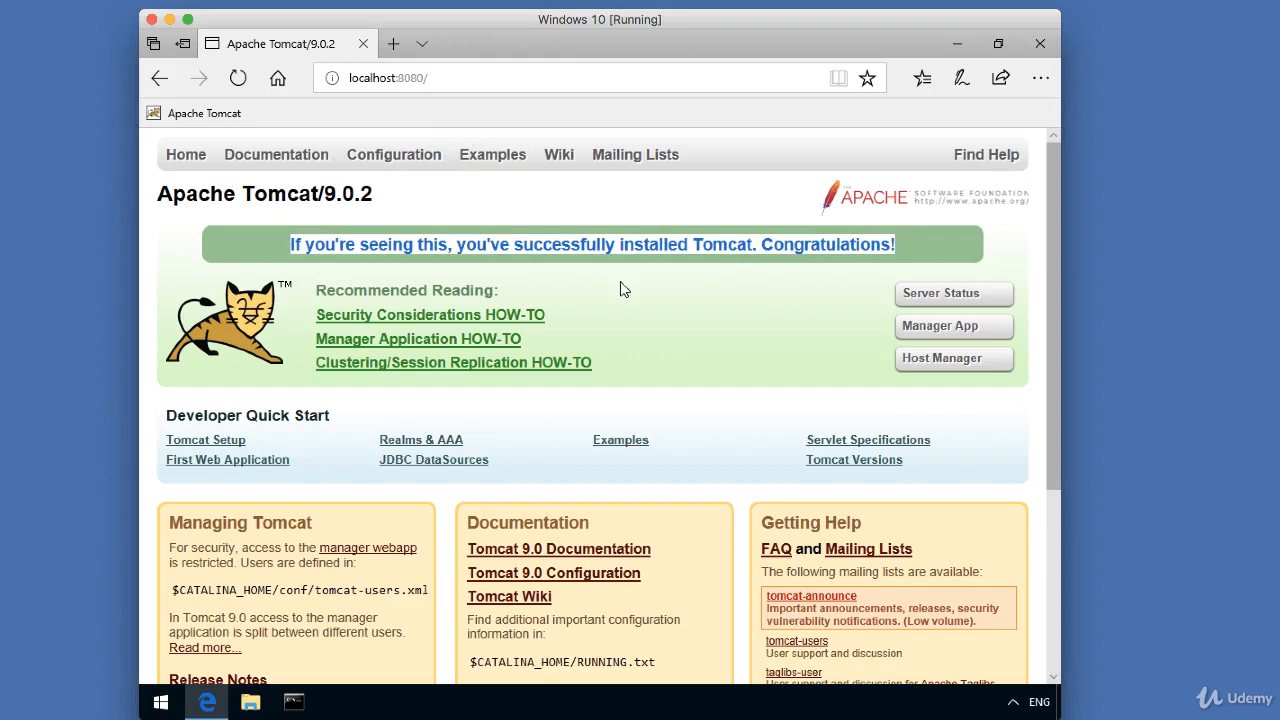
left_click(651, 337)
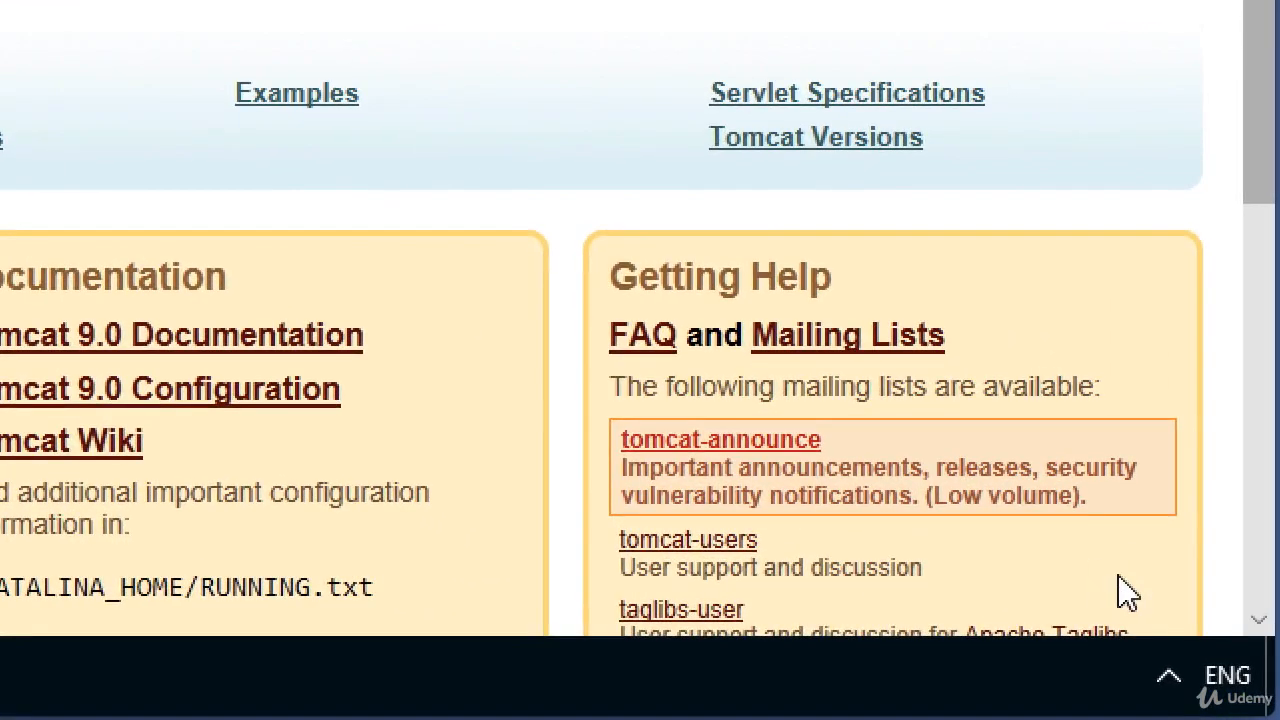
left_click(1168, 672)
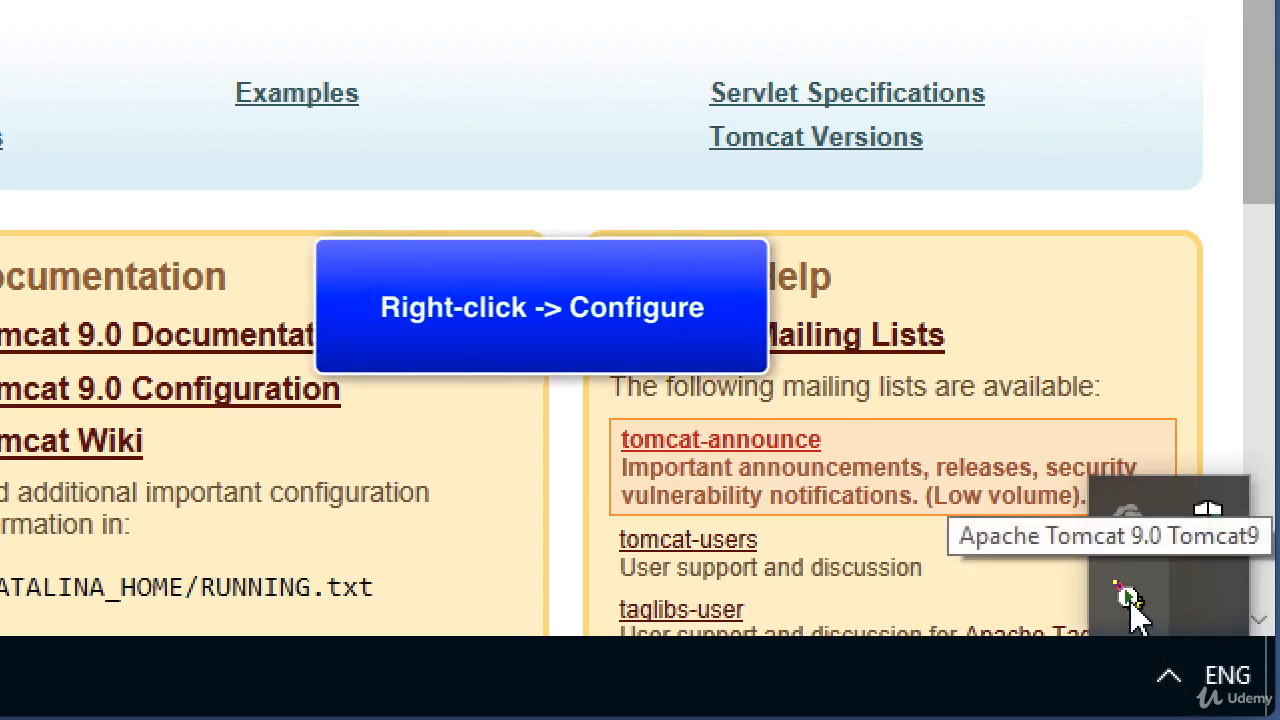
right_click(1130, 601)
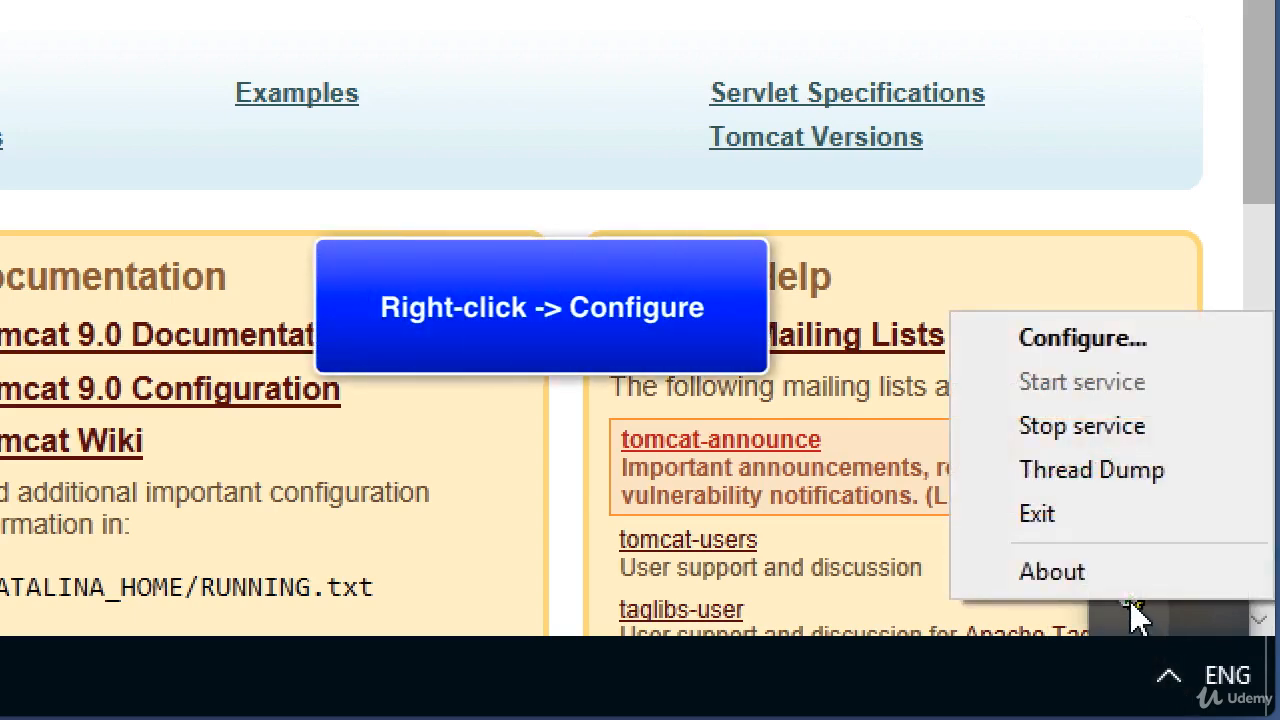
left_click(1172, 347)
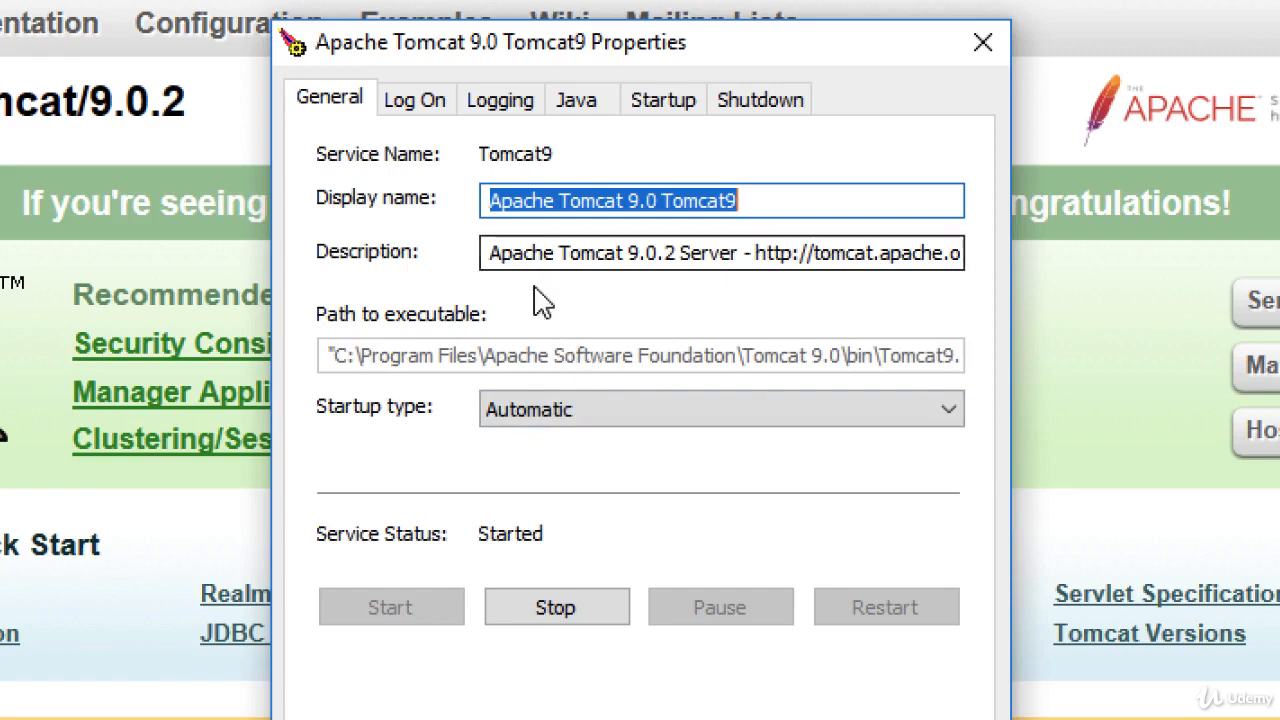
left_click(518, 112)
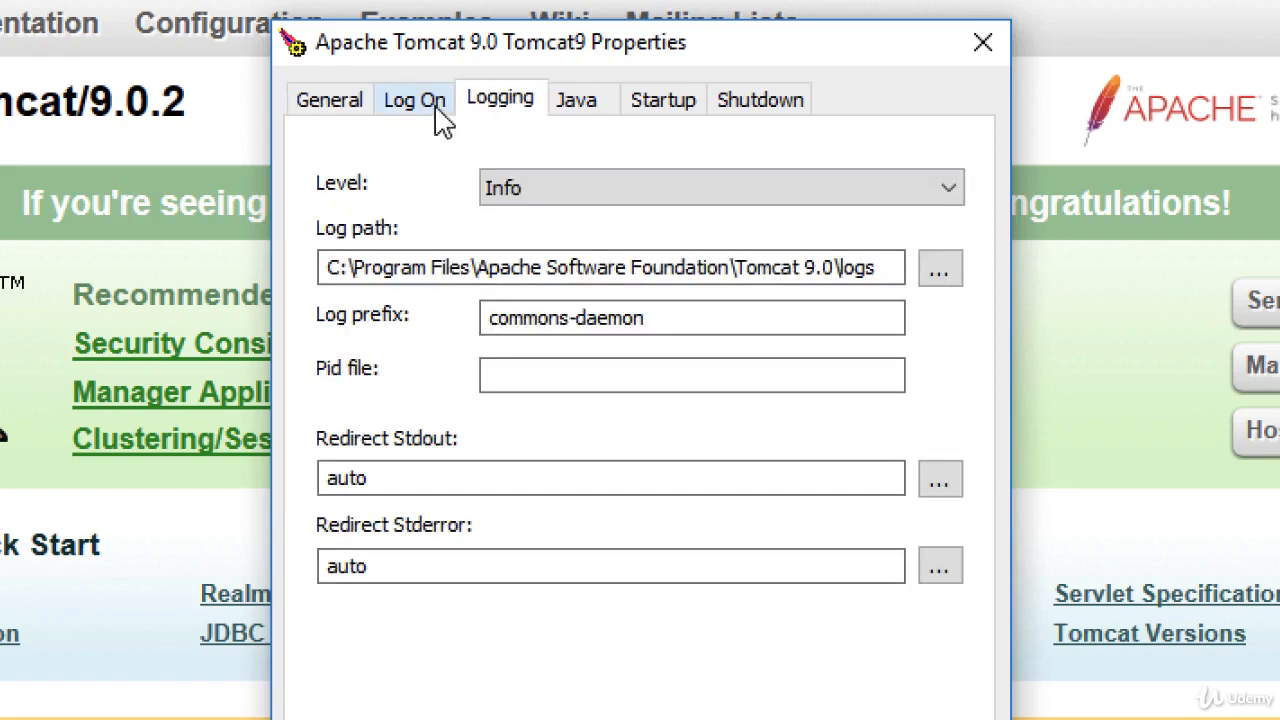
left_click(330, 105)
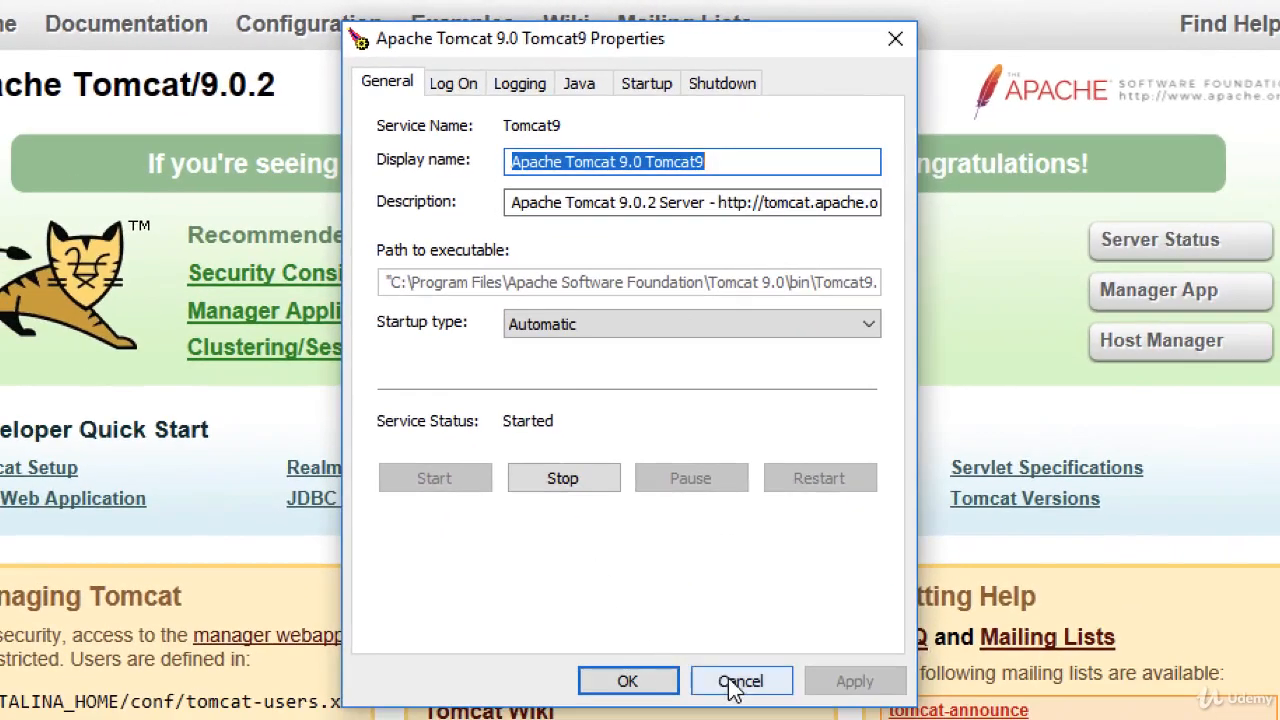
left_click(738, 682)
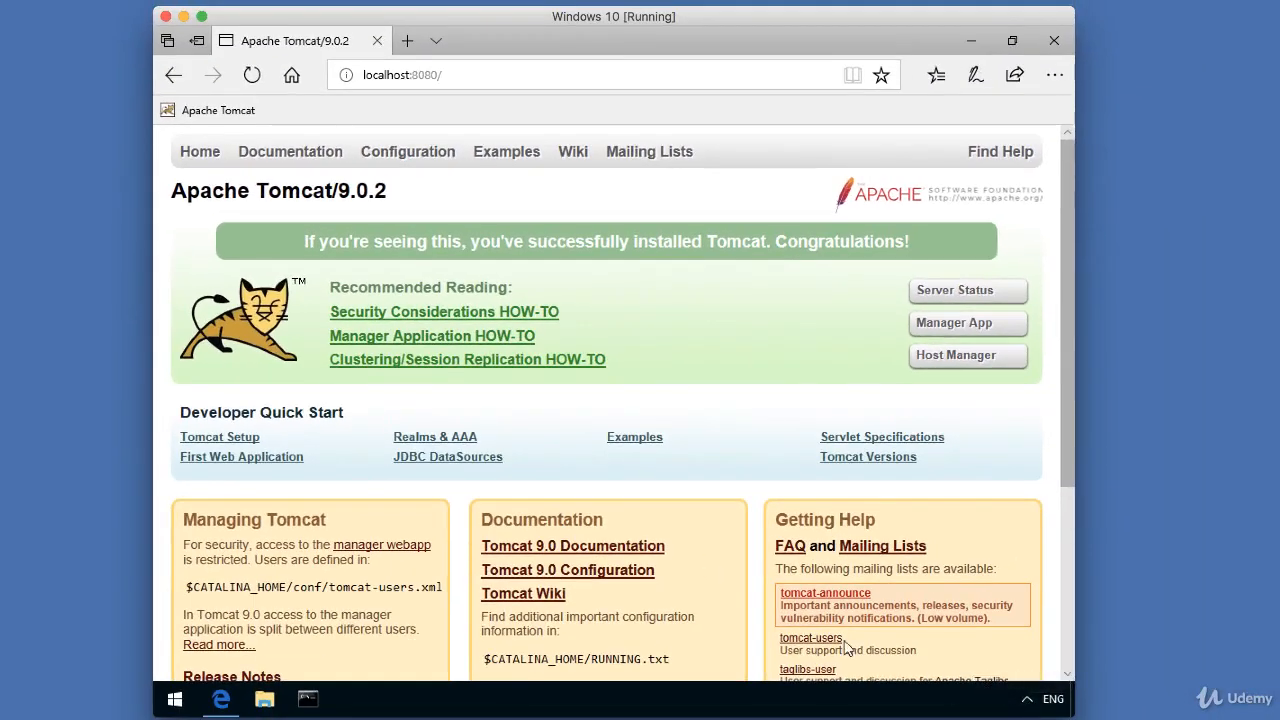
- Search Windows Settings for 'services' and open View local services
left_click(176, 700)
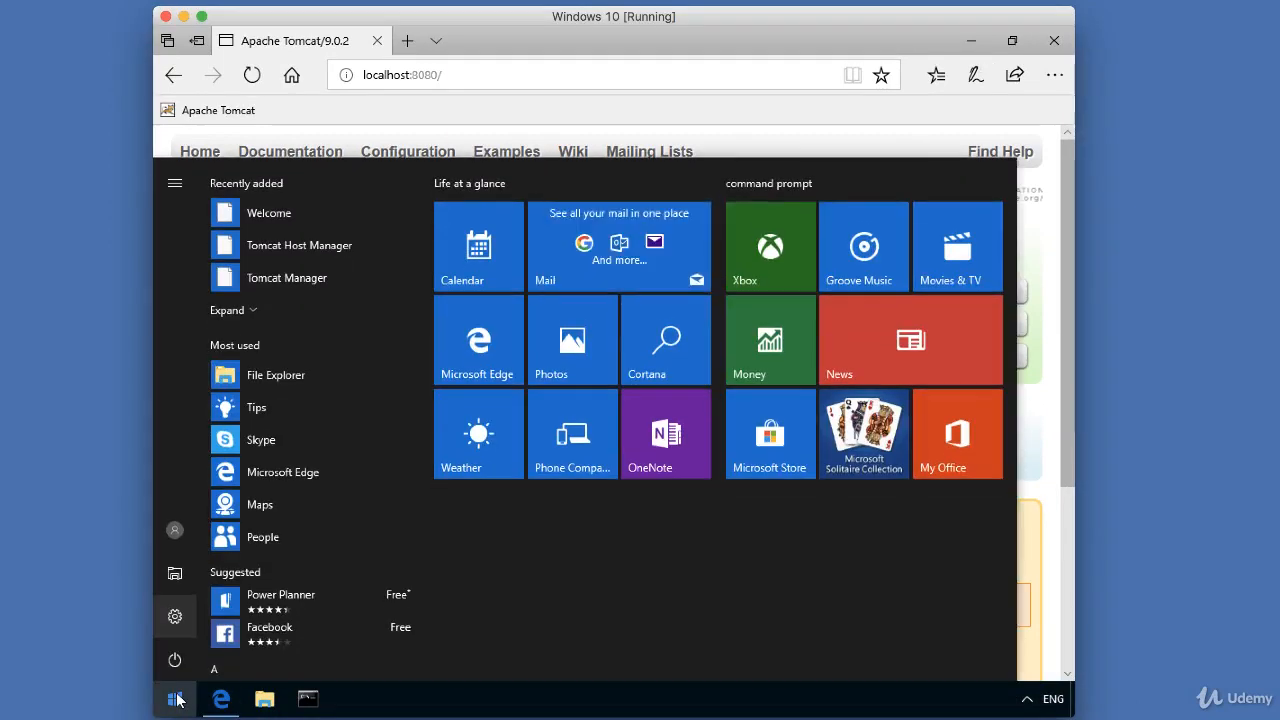
left_click(175, 617)
type("services")
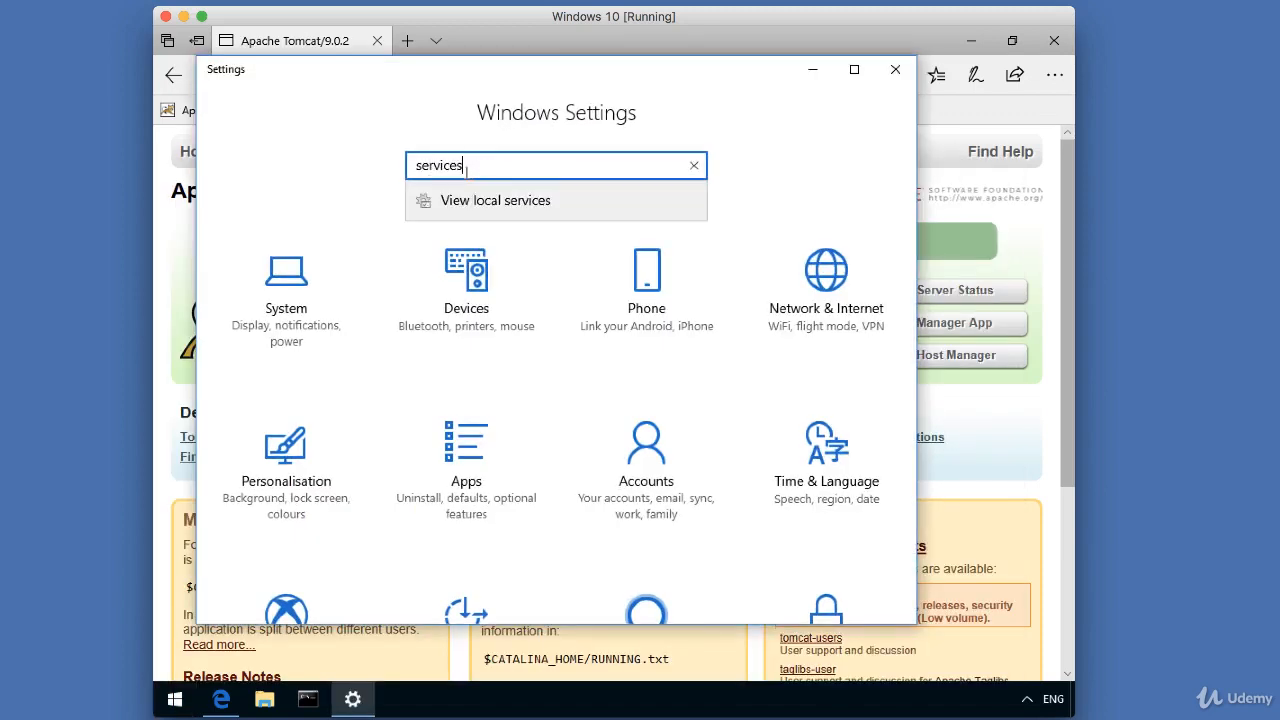
key("Return")
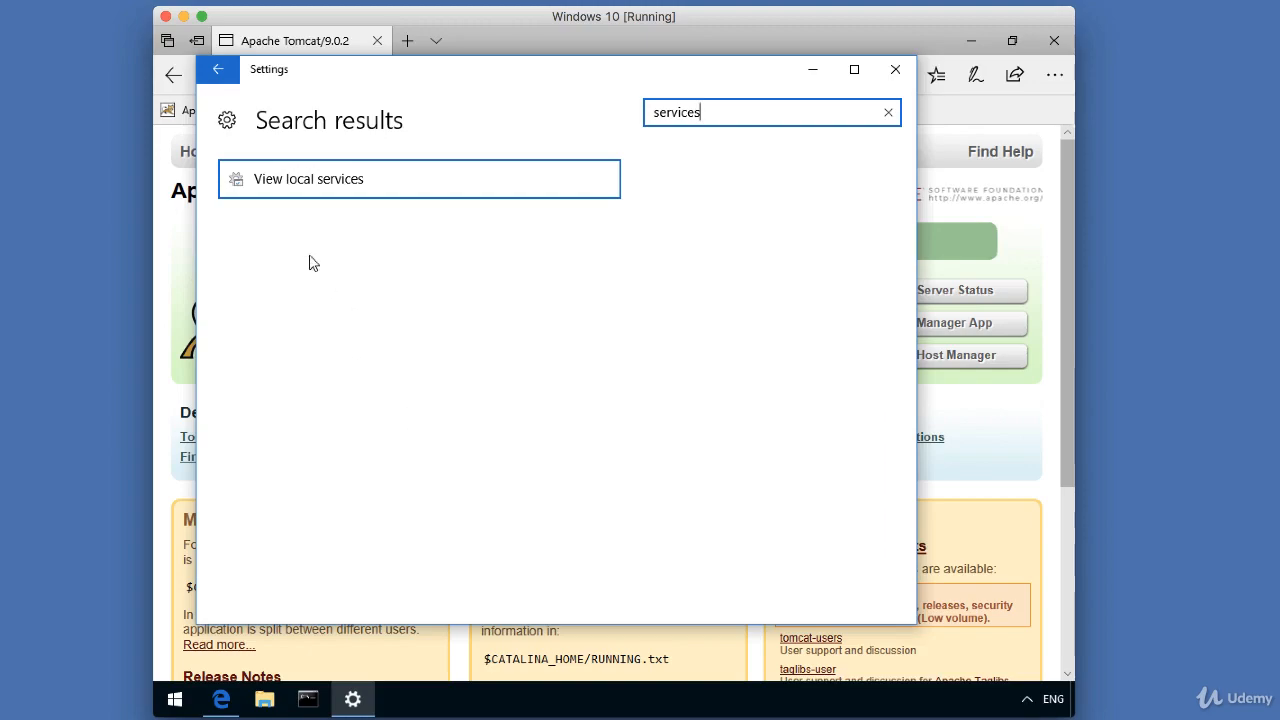
left_click(266, 190)
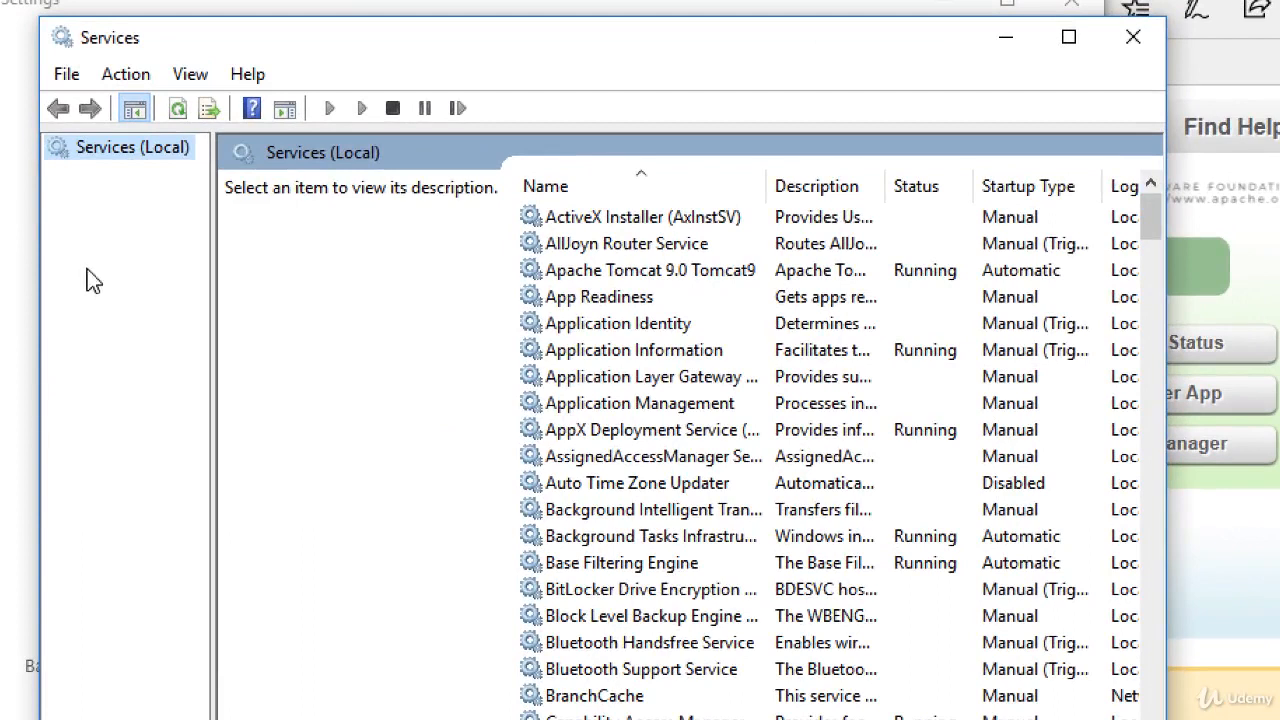
- Stop the Apache Tomcat 9.0 Tomcat9 service from its right-click menu
left_click(566, 280)
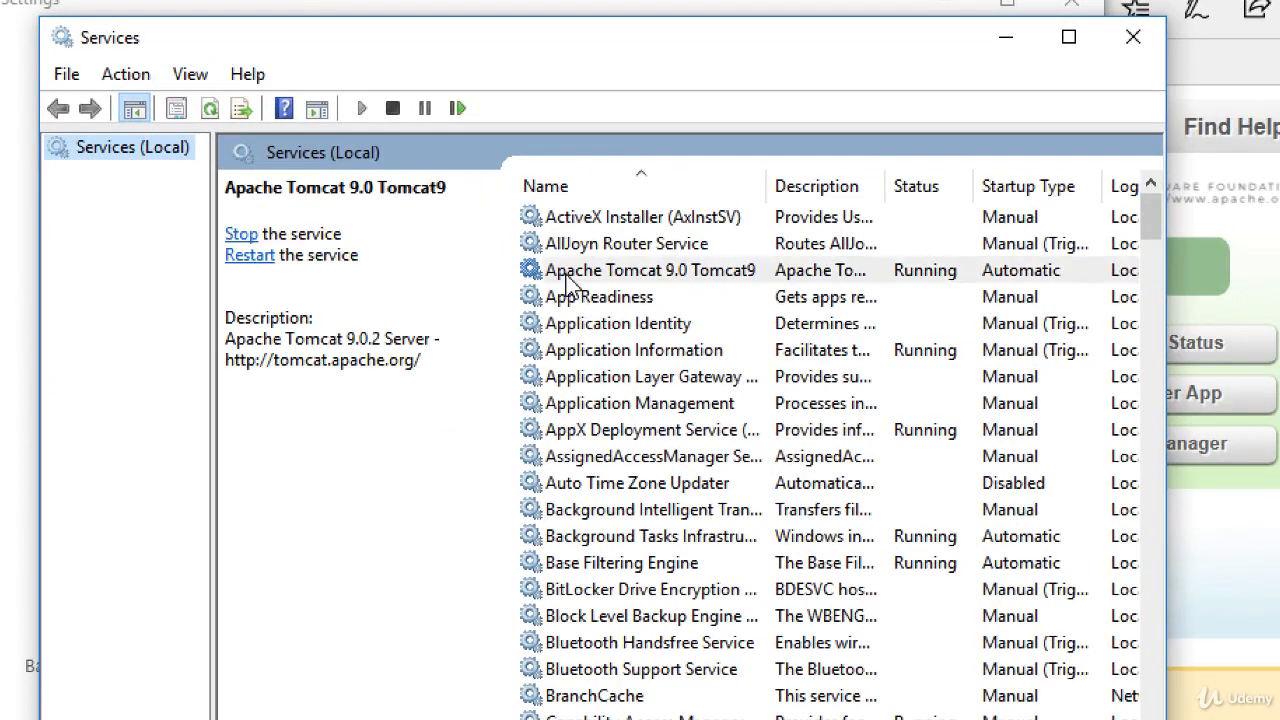
right_click(772, 272)
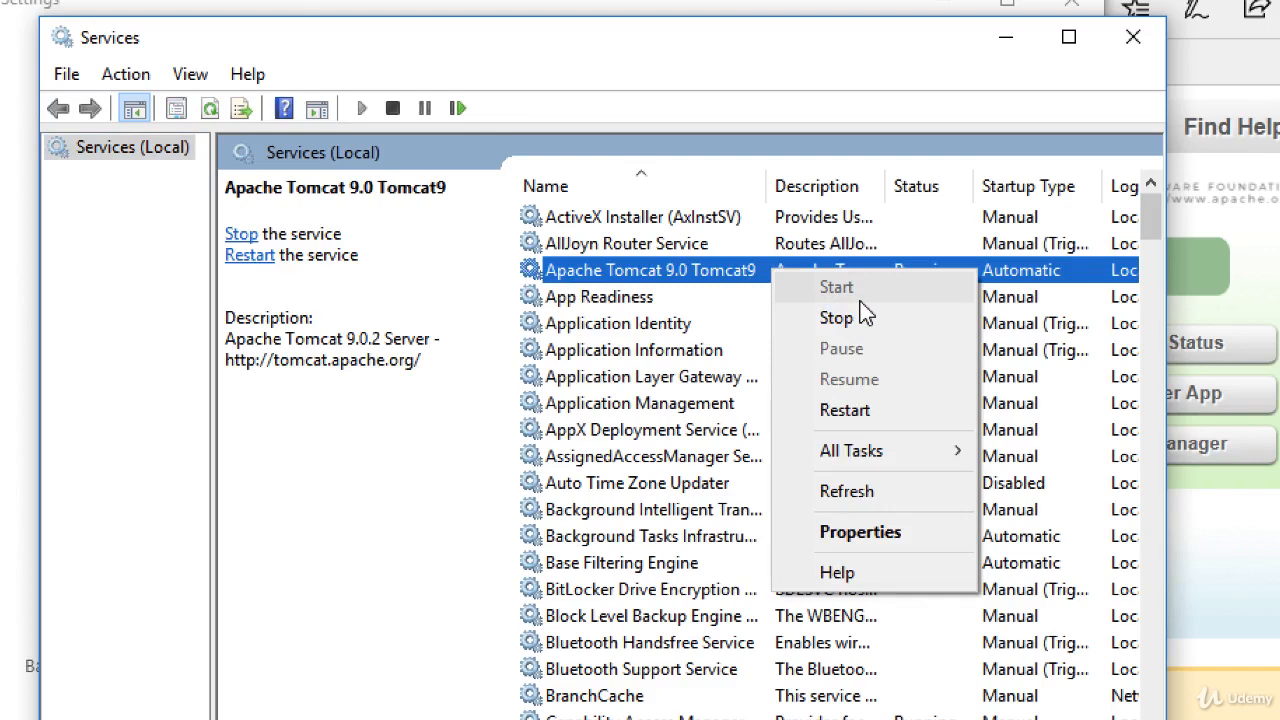
left_click(705, 326)
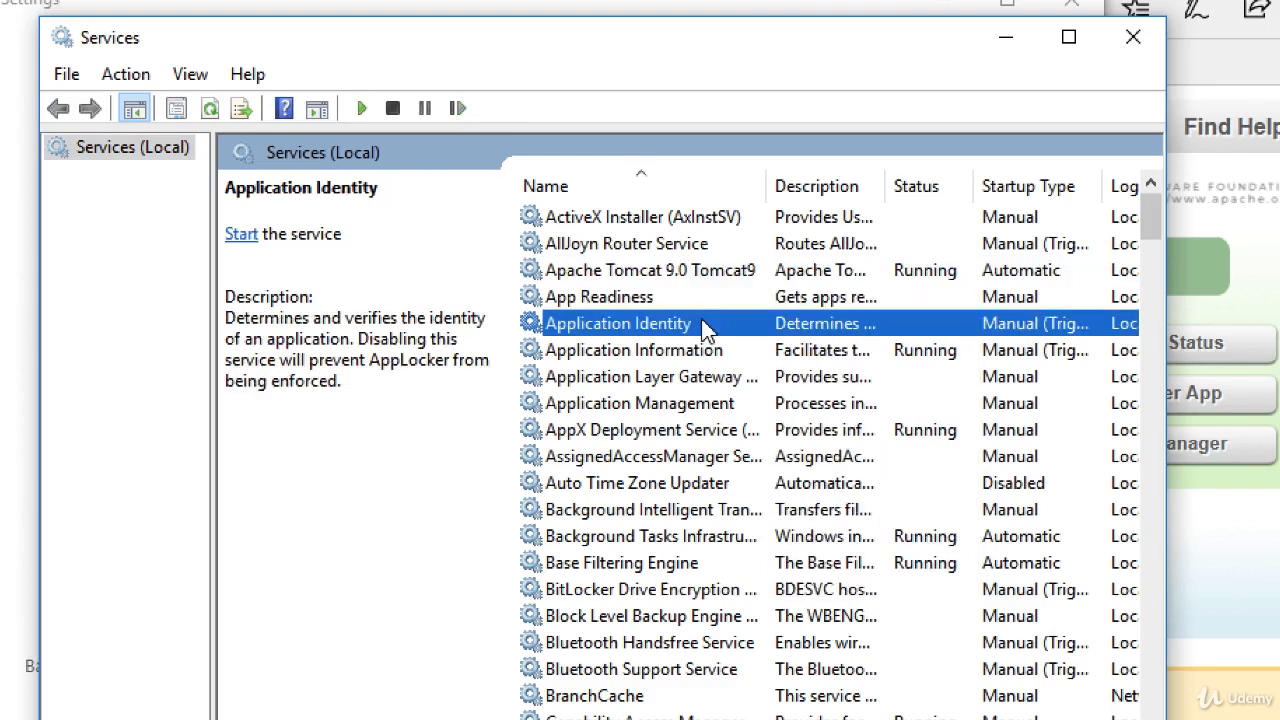
left_click(700, 283)
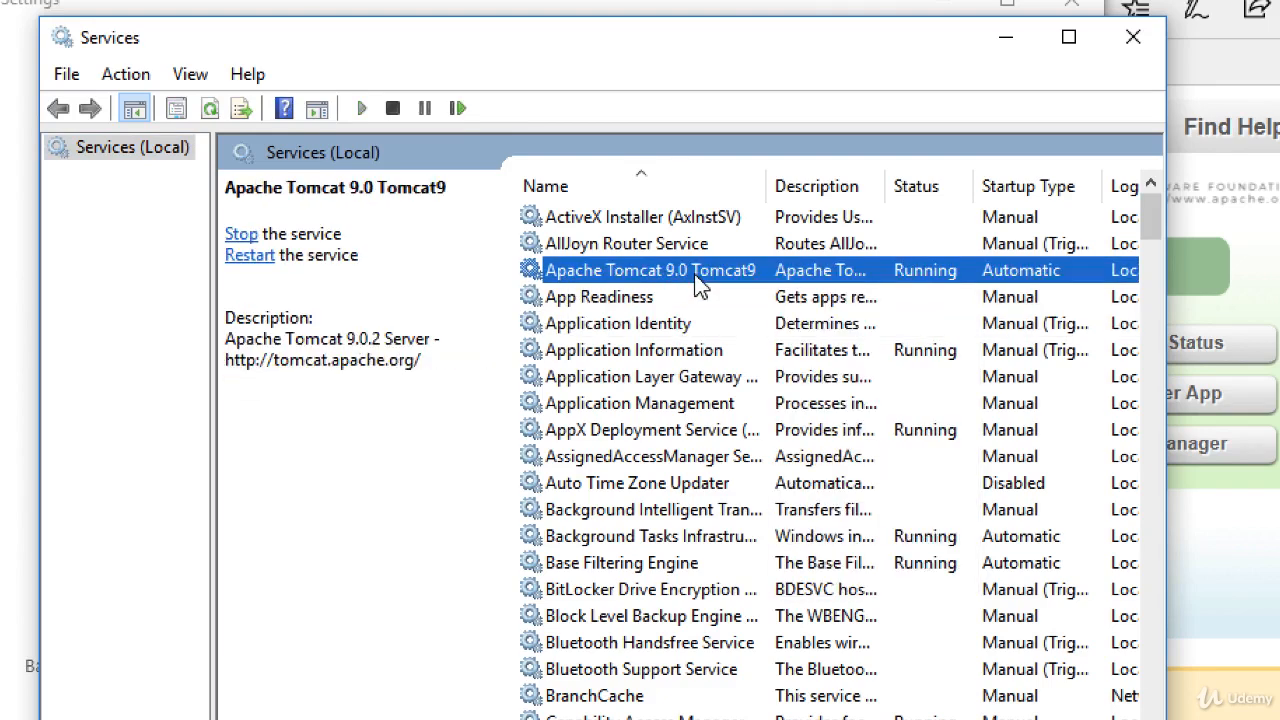
right_click(700, 285)
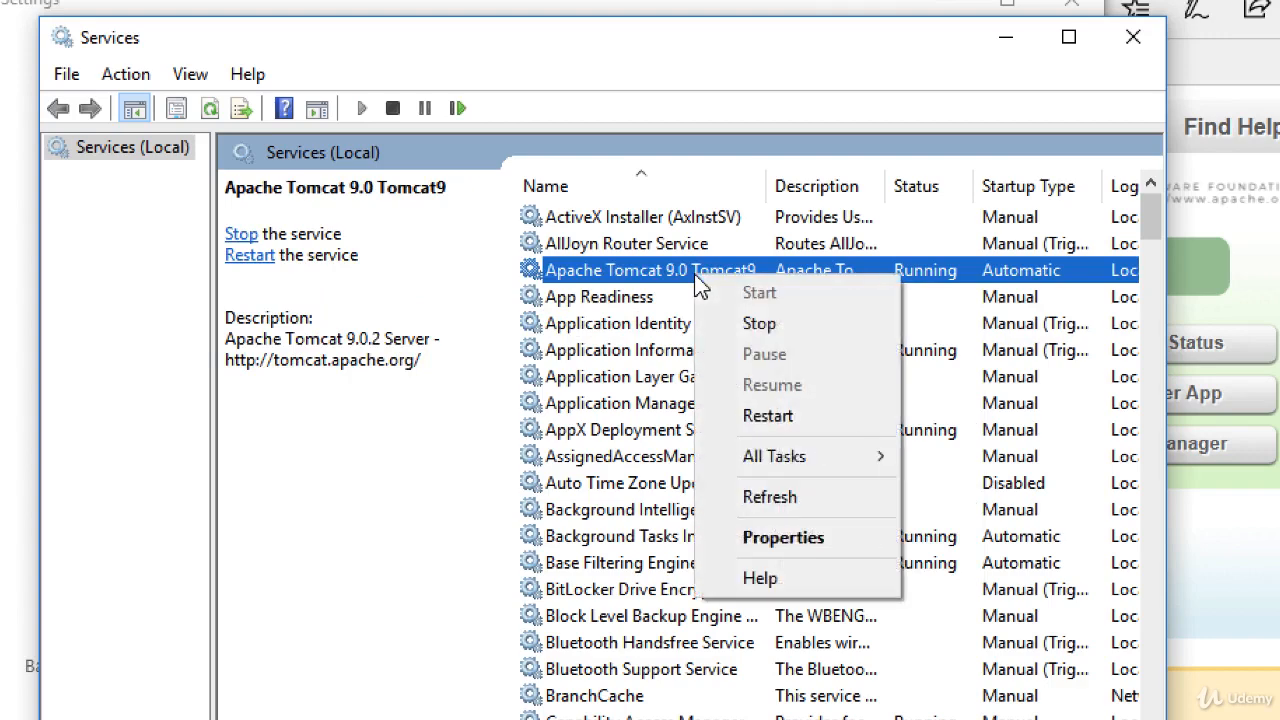
left_click(797, 326)
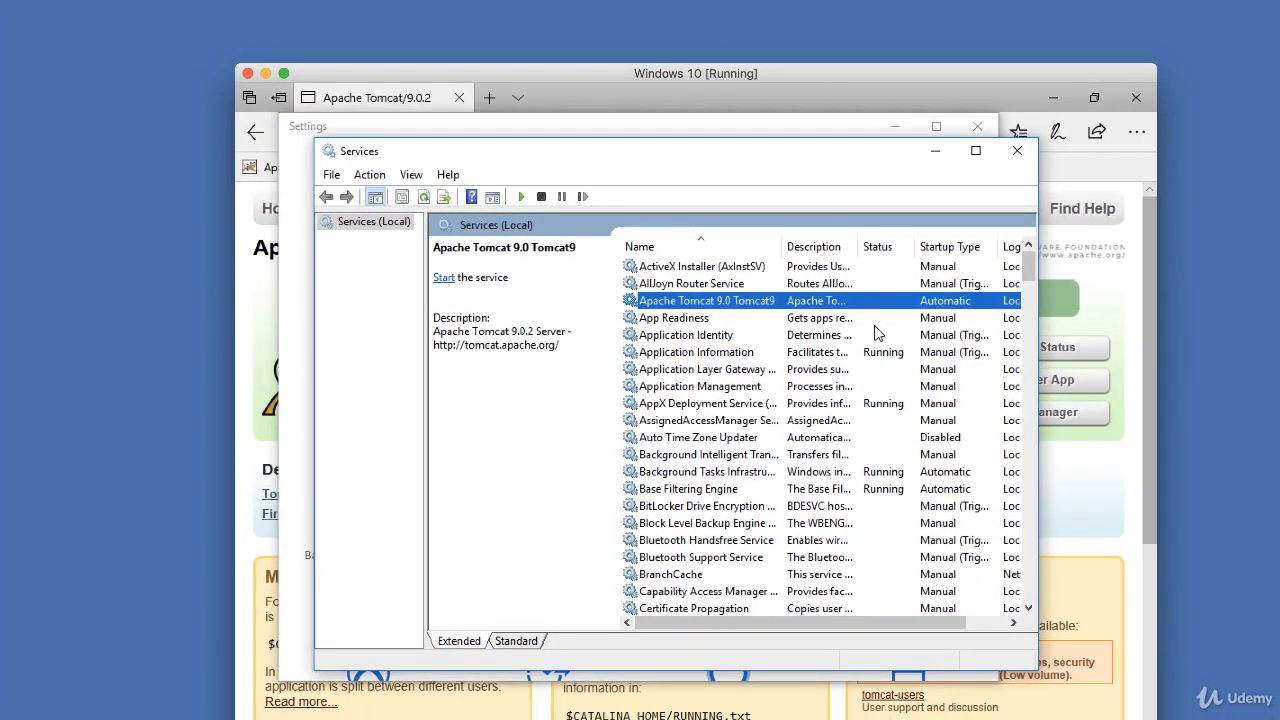
- Close the Services window and then Windows Settings
left_click(1013, 155)
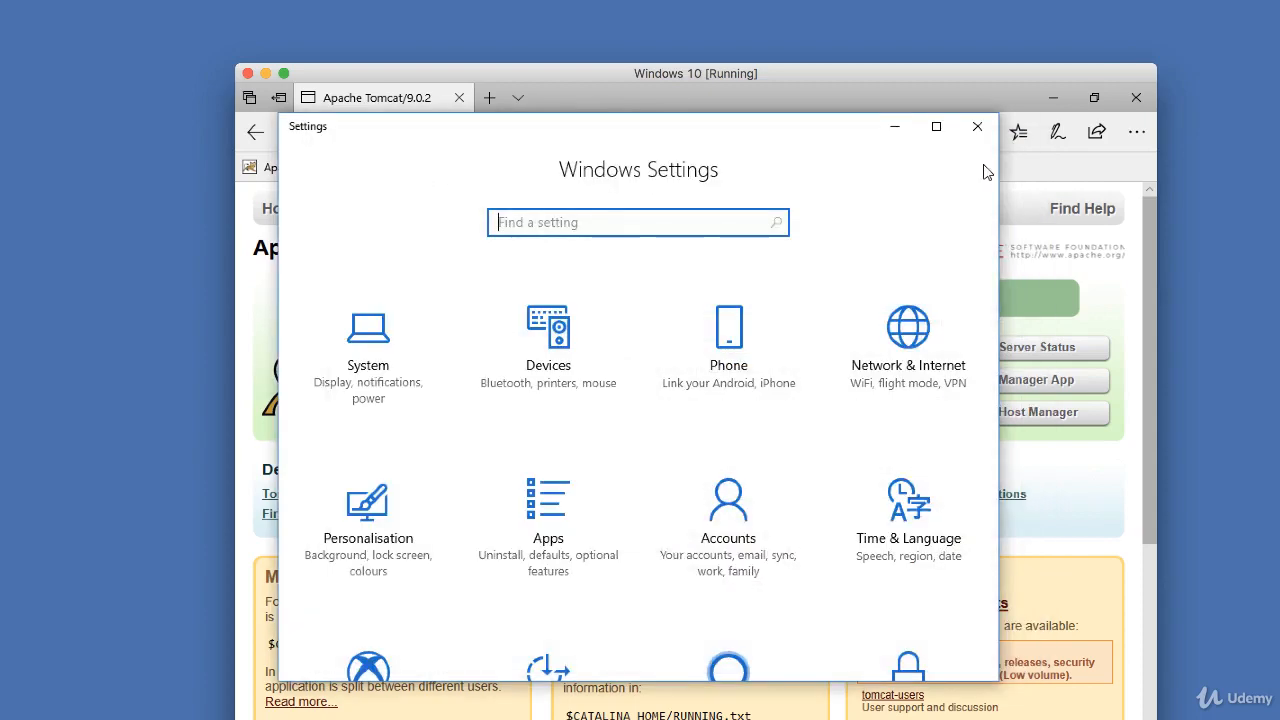
left_click(975, 134)
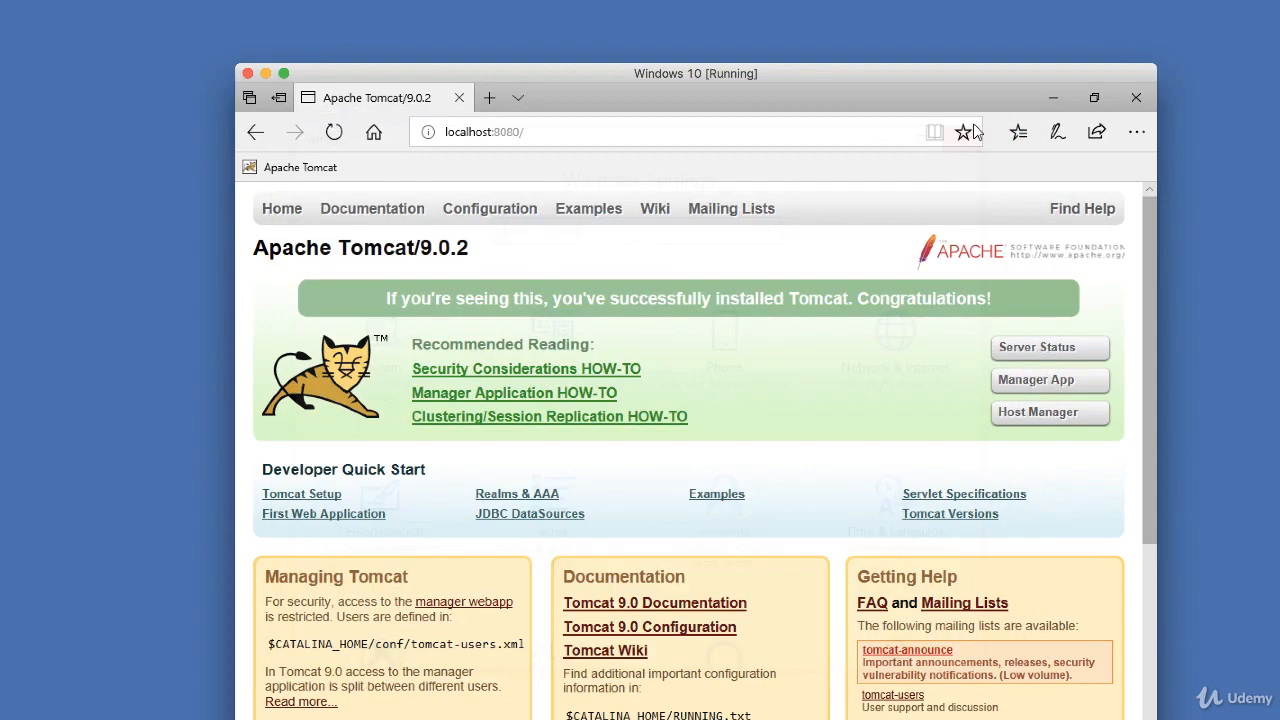